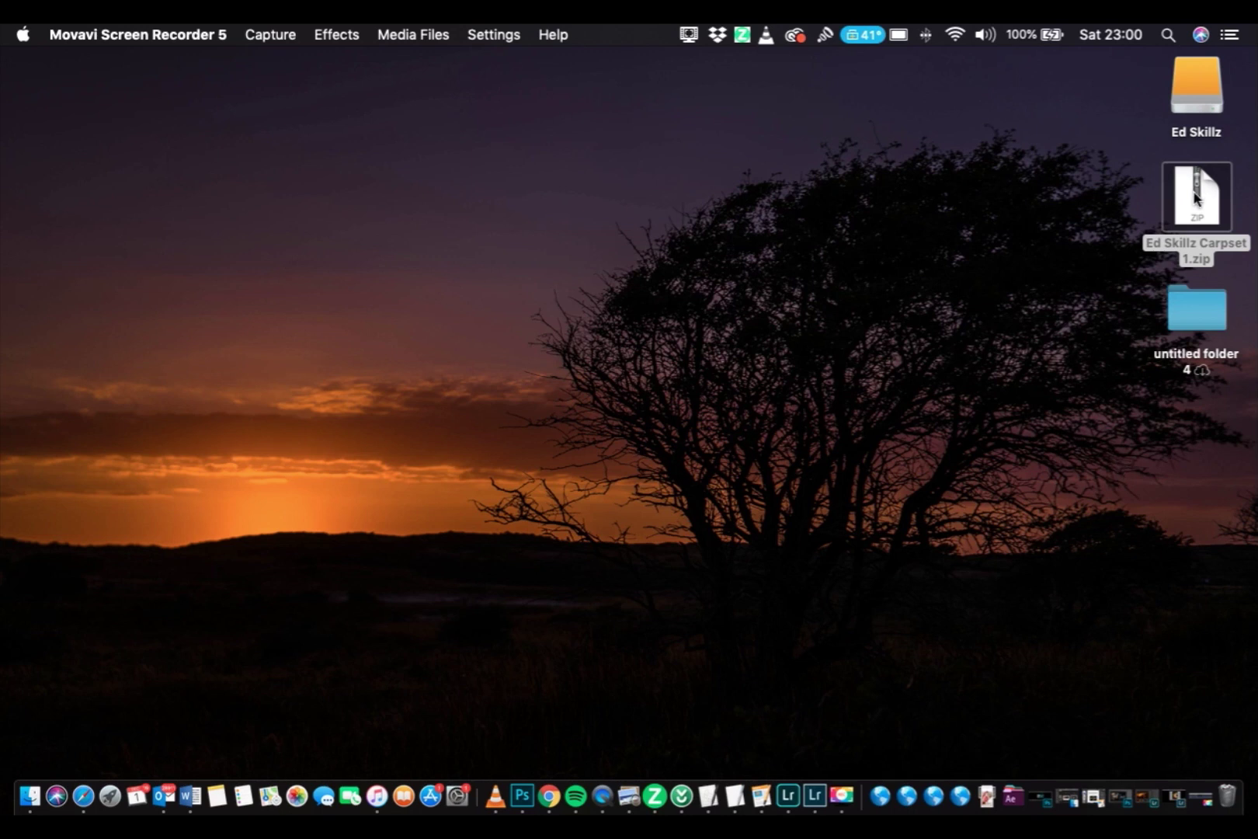
# Extract the Ed Skillz Carpset 1 zip onto the desktop and look through its .xmp preset files.
pyautogui.doubleClick(1196, 198)
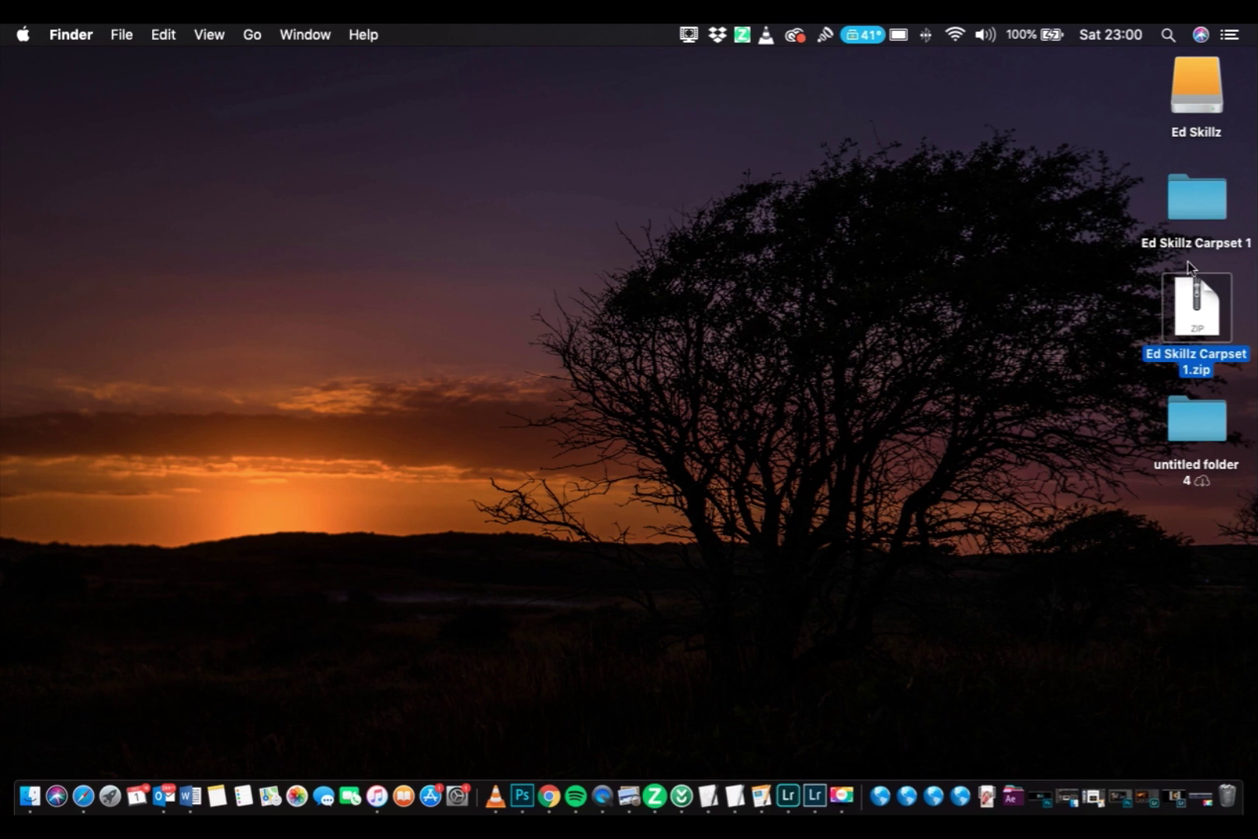
pyautogui.click(1194, 199)
pyautogui.doubleClick(1194, 199)
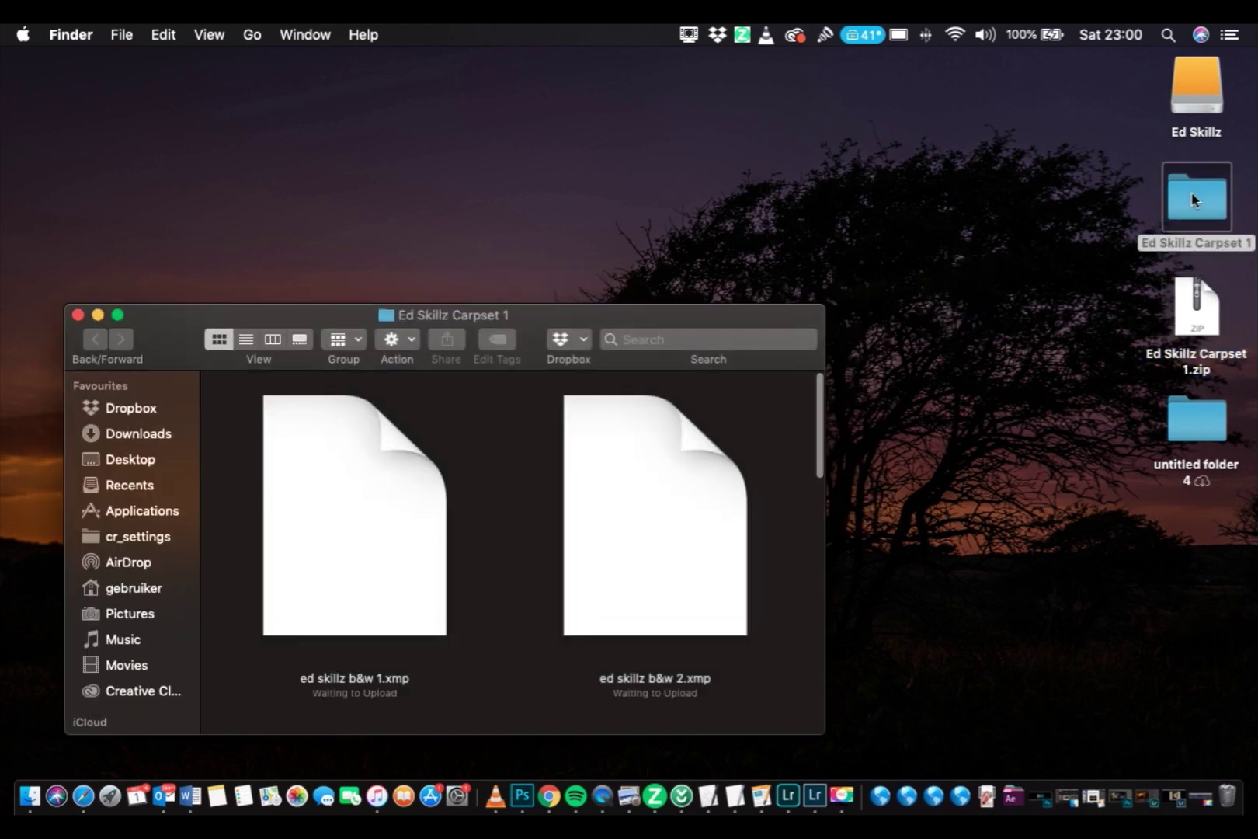
pyautogui.moveTo(183, 349); pyautogui.dragTo(224, 150)
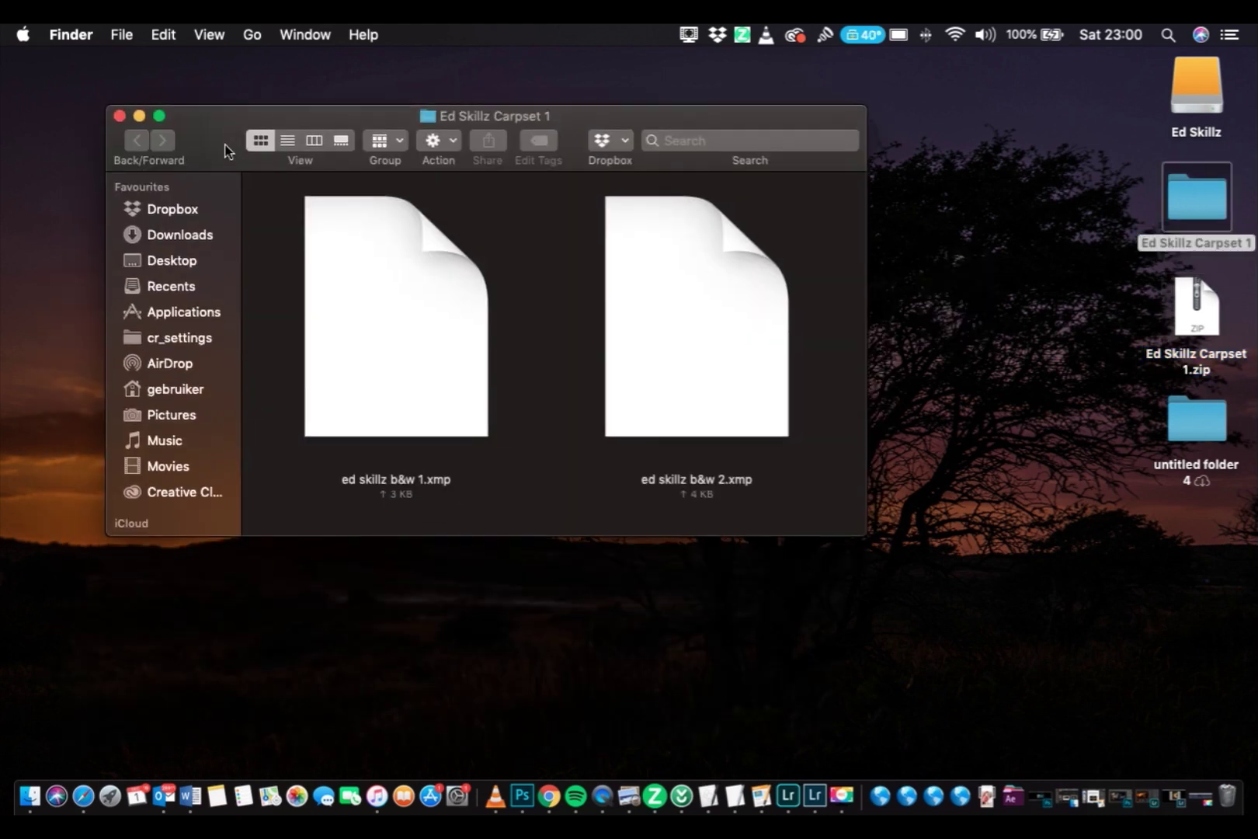
pyautogui.moveTo(864, 534); pyautogui.dragTo(1022, 711)
pyautogui.scroll(-12, 810, 592)
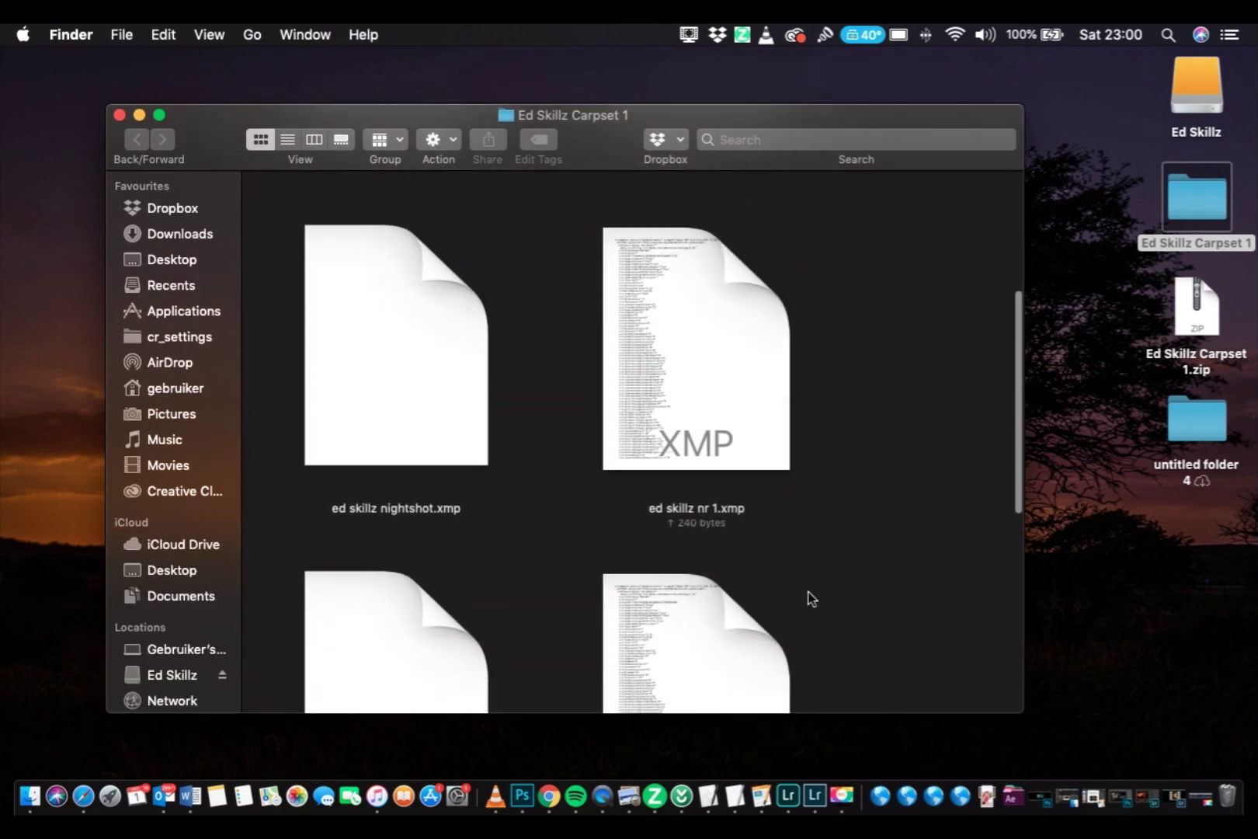
pyautogui.scroll(8, 809, 592)
pyautogui.scroll(5, 809, 591)
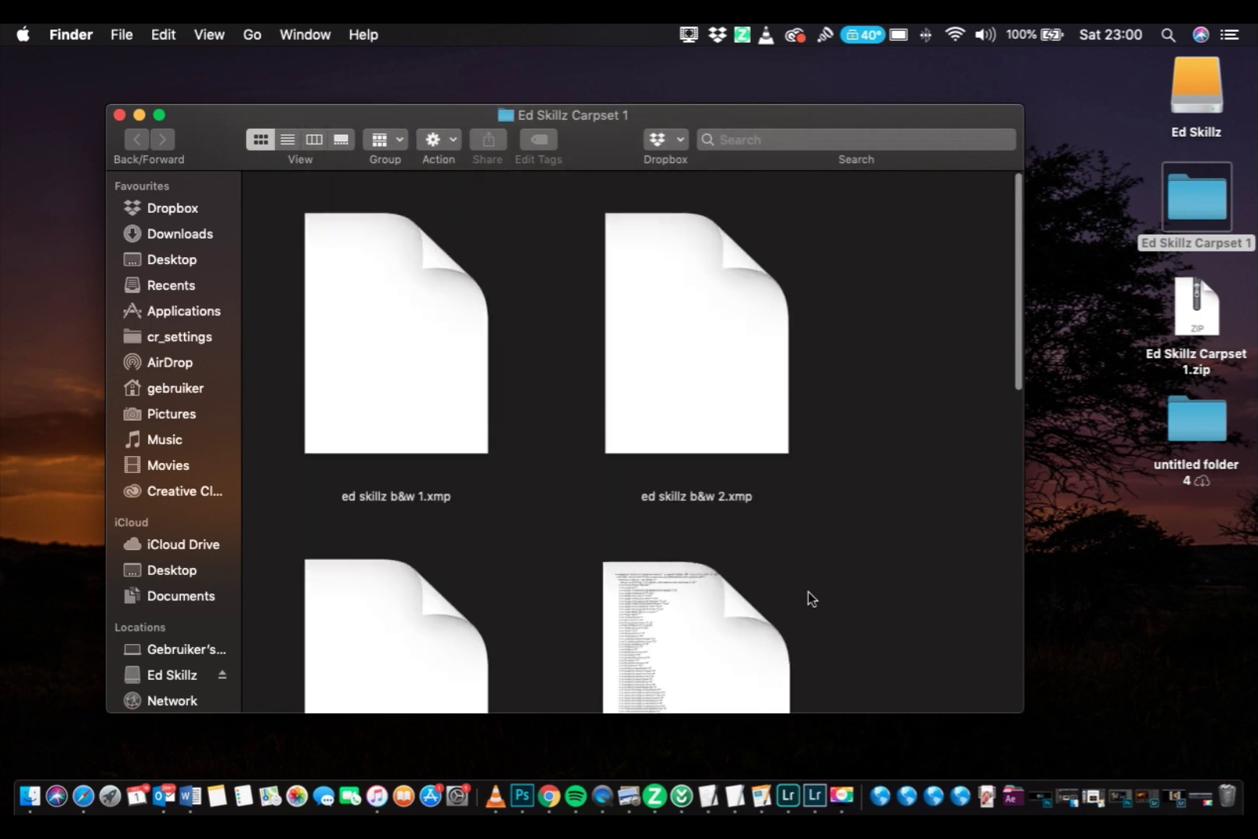
pyautogui.click(119, 115)
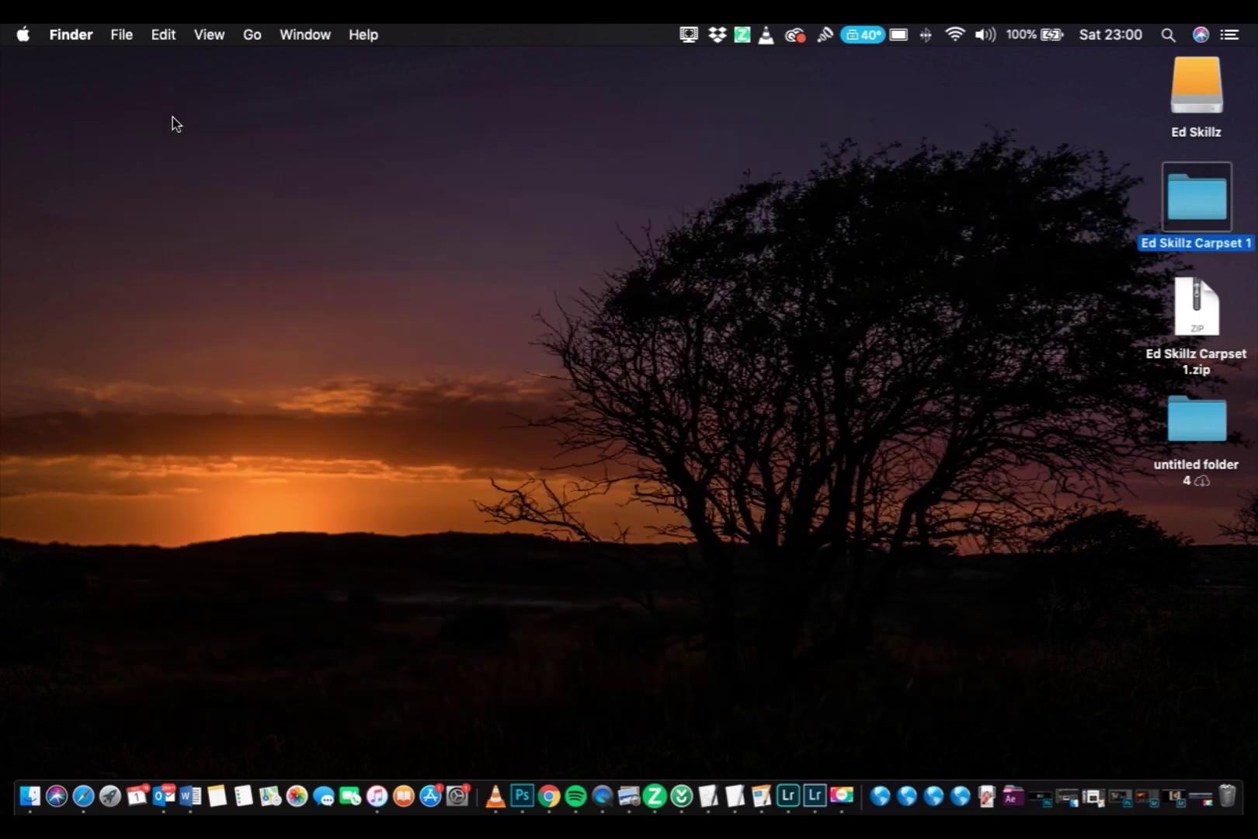
# Switch to Lightroom Classic and open its Preferences on the Presets tab.
pyautogui.click(817, 803)
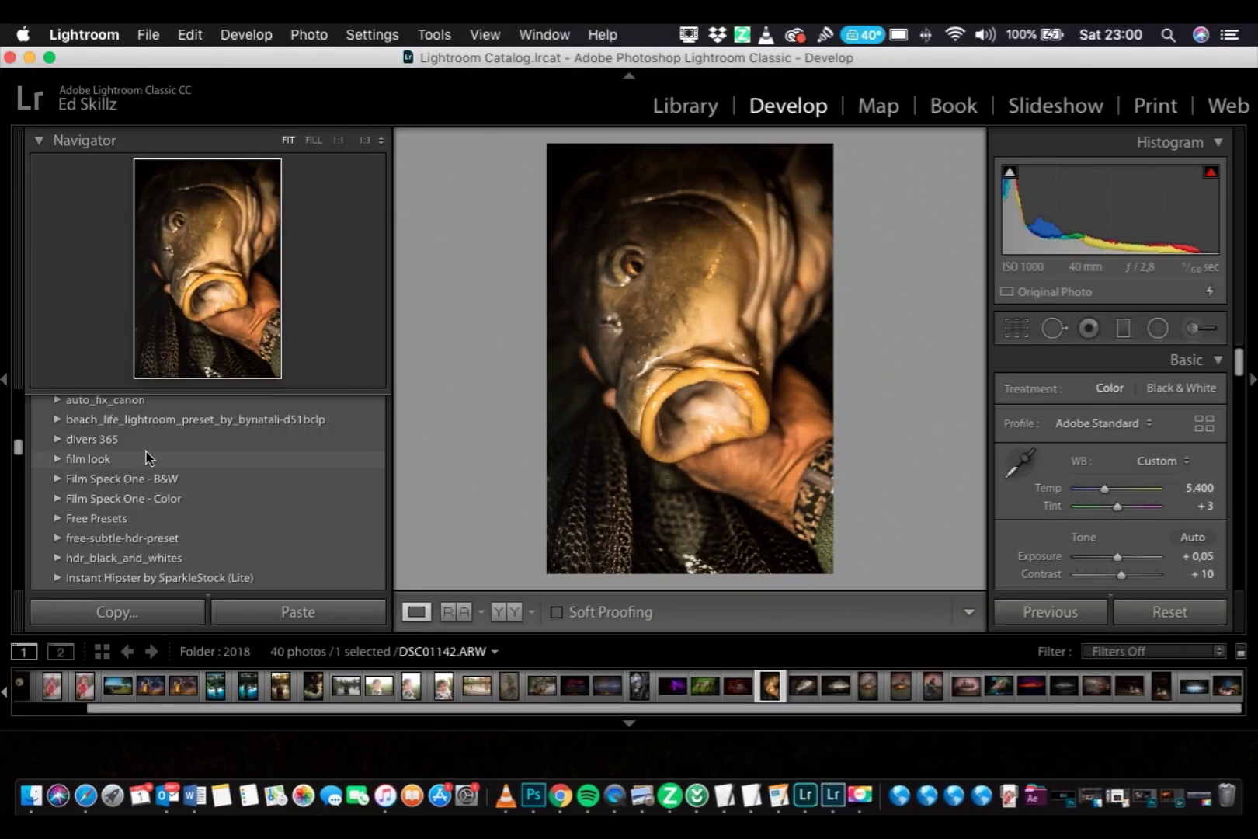
pyautogui.scroll(3, 148, 457)
pyautogui.scroll(-3, 147, 458)
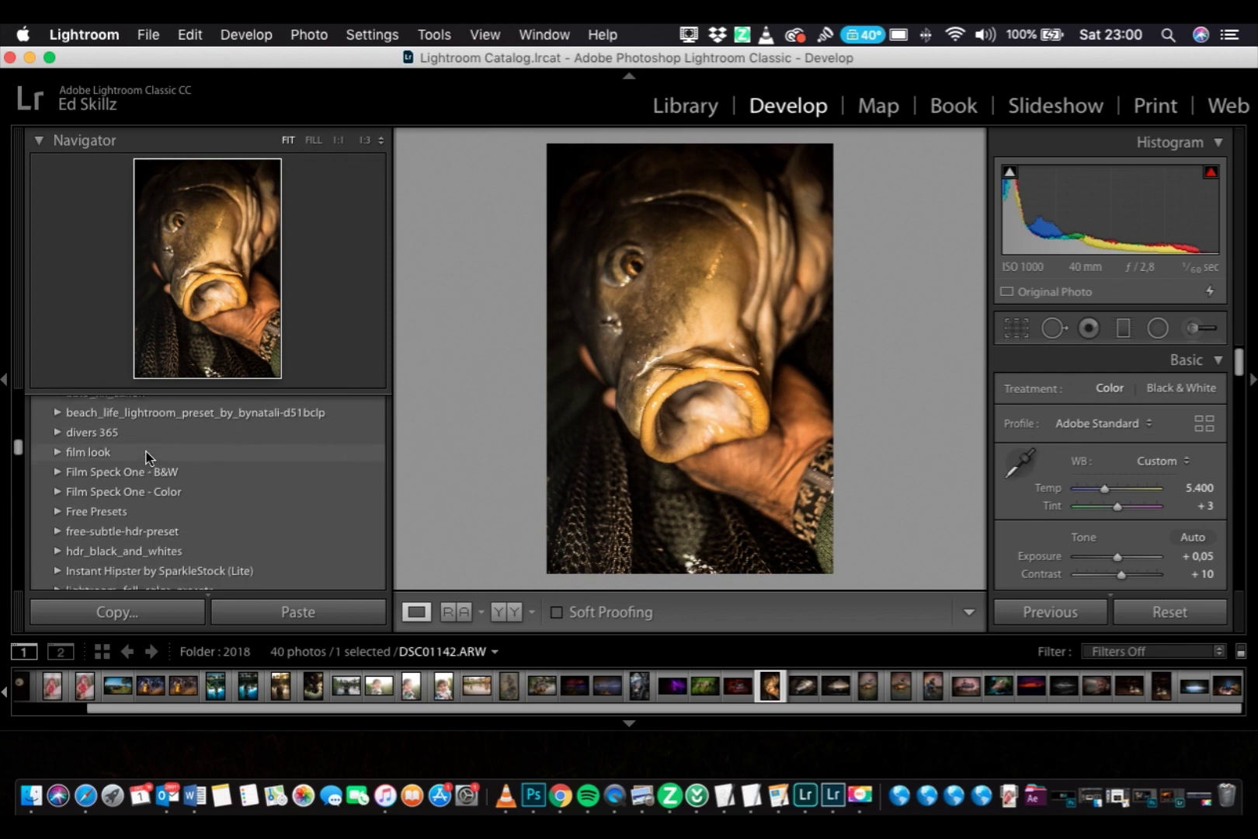
pyautogui.scroll(2, 147, 457)
pyautogui.scroll(2, 148, 458)
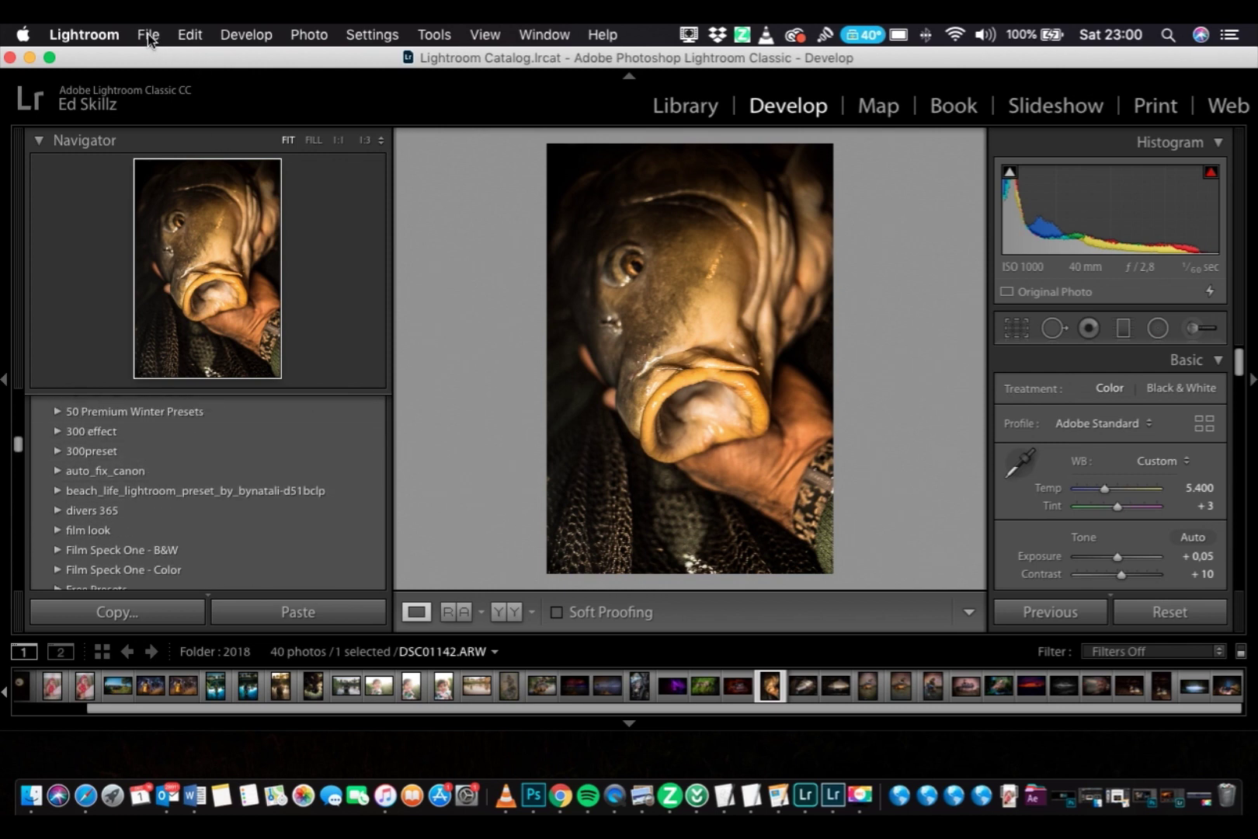
pyautogui.click(94, 35)
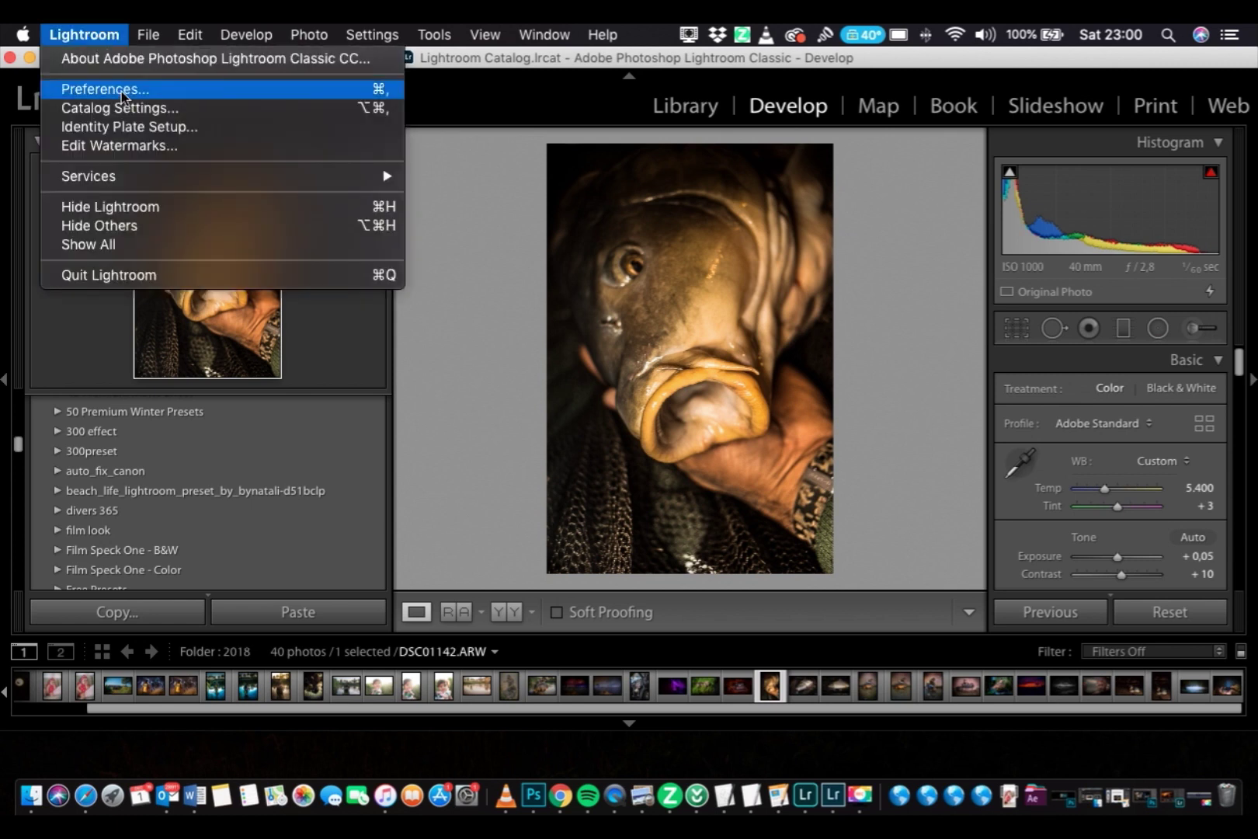
pyautogui.click(105, 90)
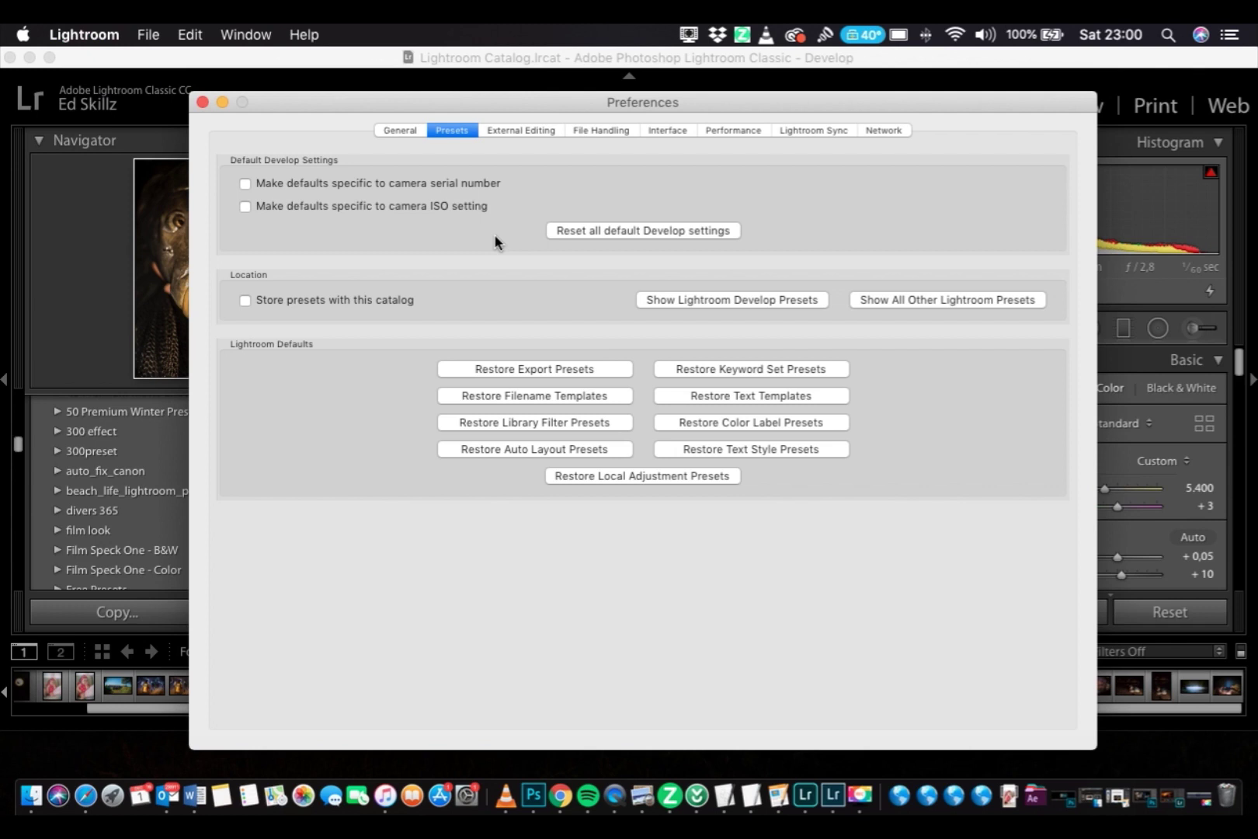
# Reveal Lightroom's develop presets location in Finder and open its Settings folder.
pyautogui.click(707, 300)
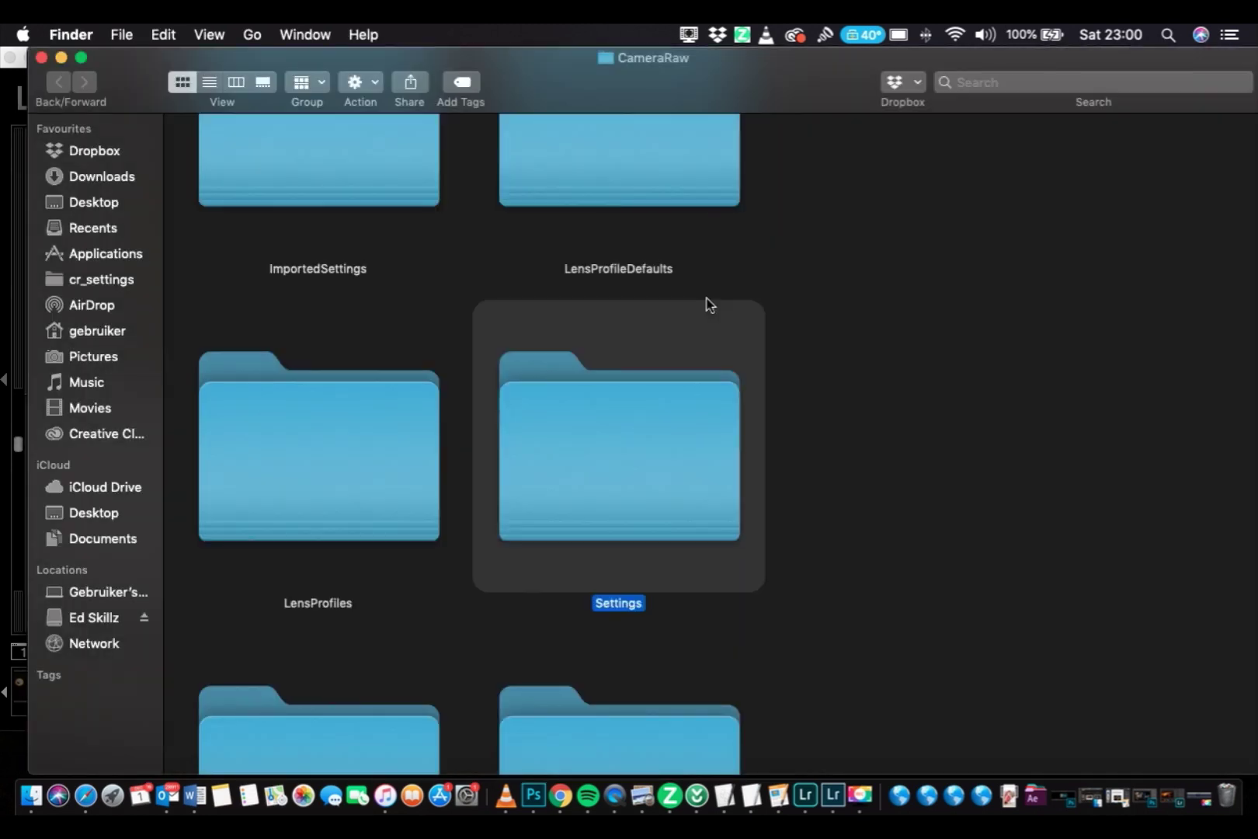
pyautogui.doubleClick(606, 460)
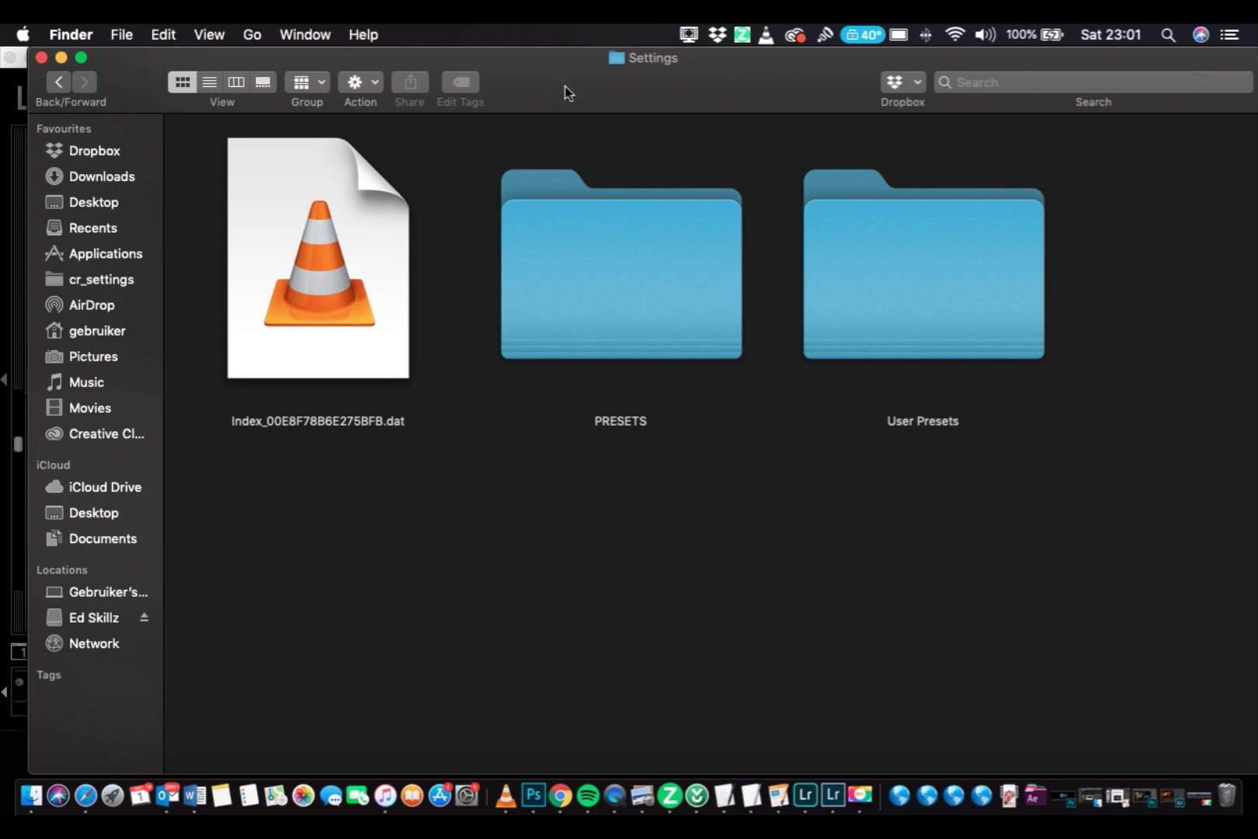
pyautogui.moveTo(565, 94); pyautogui.dragTo(342, 134)
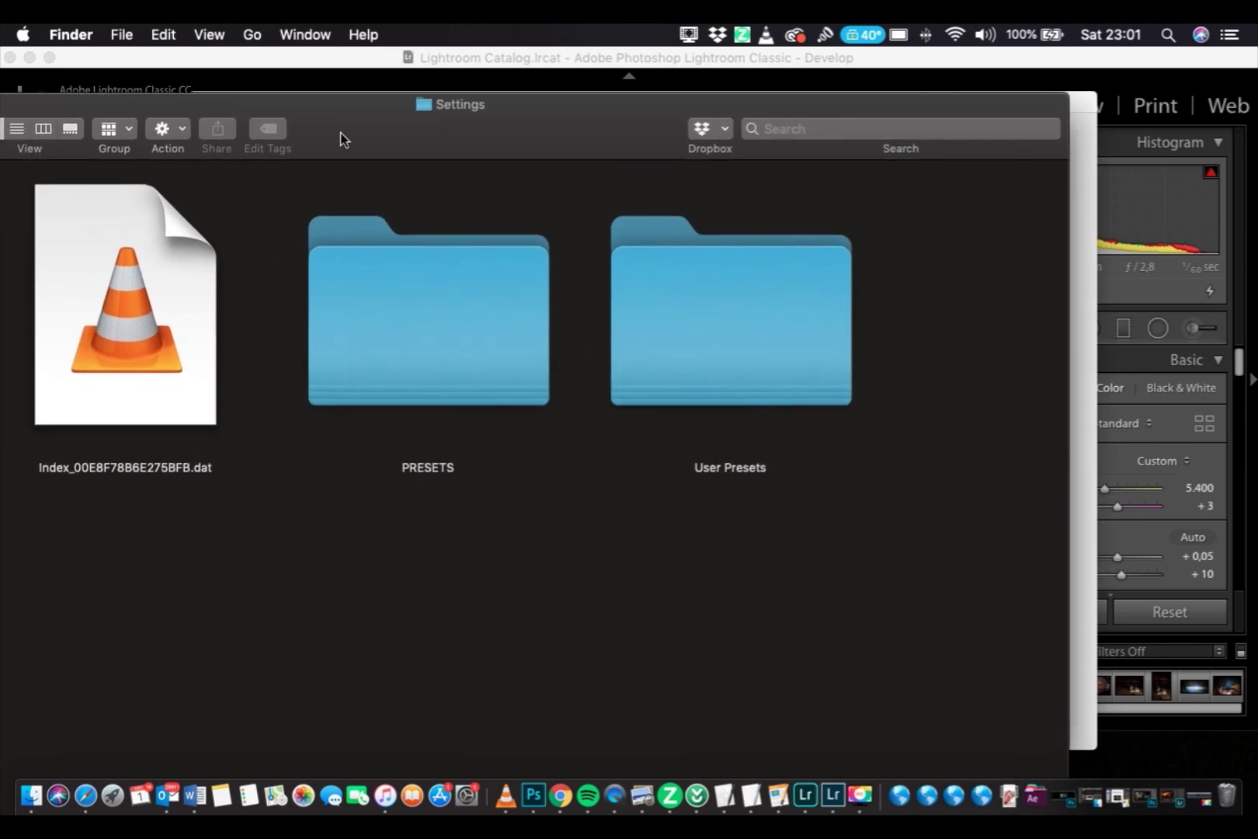
# Move the Ed Skillz Carpset 1 folder from the Desktop into the Camera Raw Settings folder.
pyautogui.press('super+n')
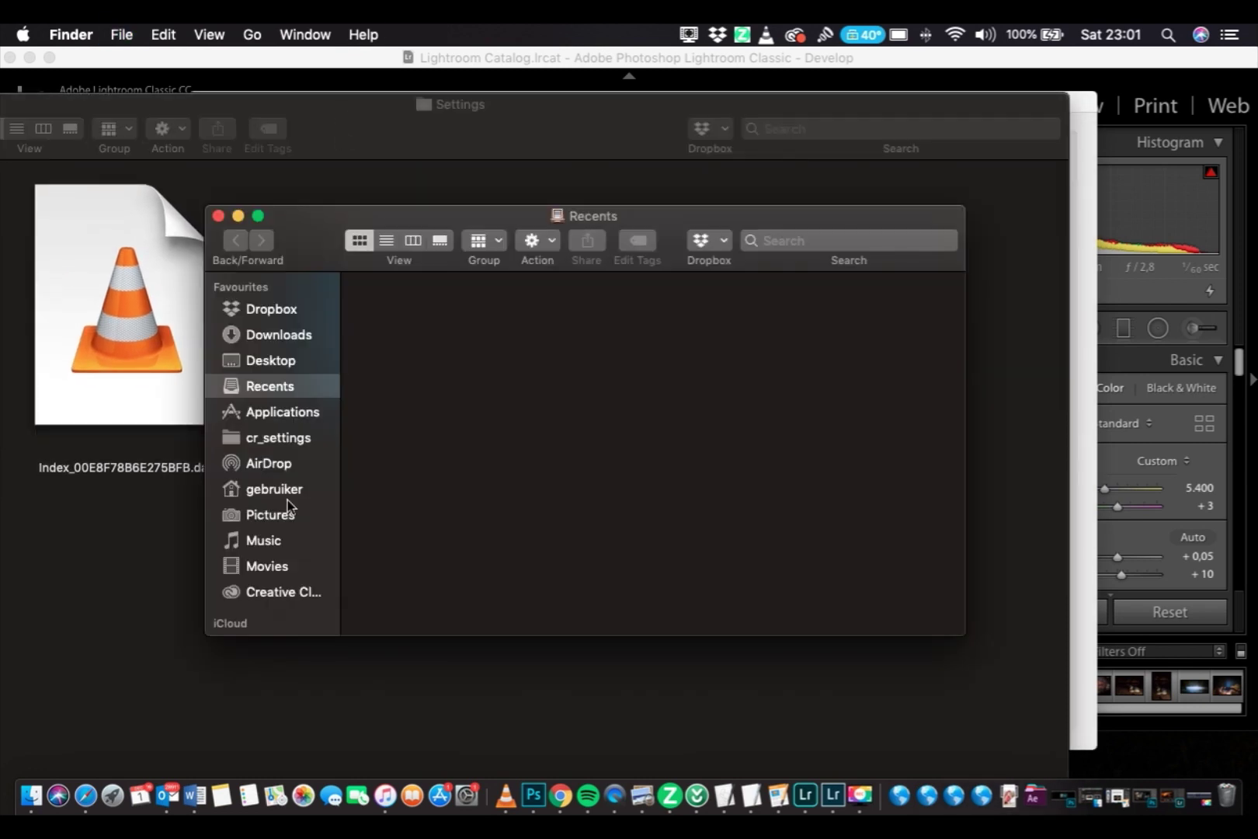
pyautogui.click(264, 361)
pyautogui.moveTo(324, 248); pyautogui.dragTo(887, 467)
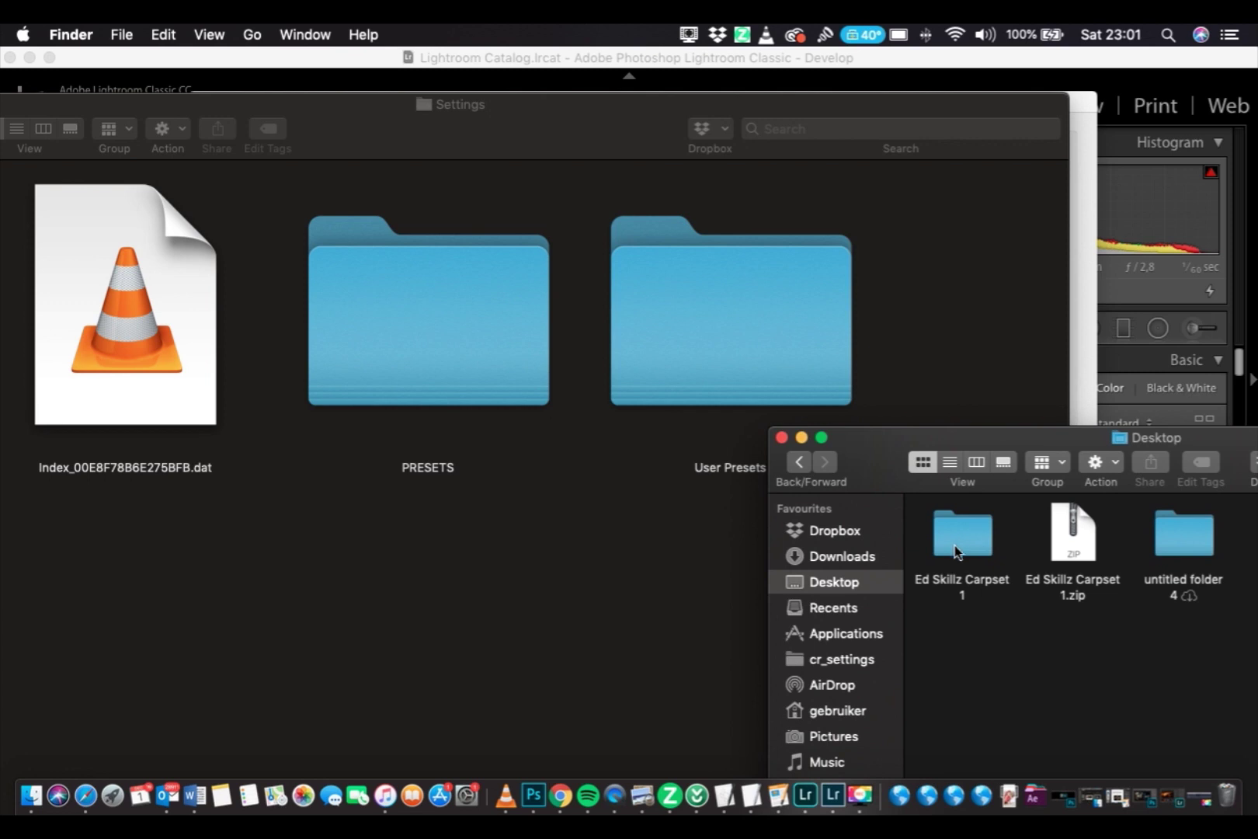
pyautogui.moveTo(964, 545); pyautogui.dragTo(346, 604)
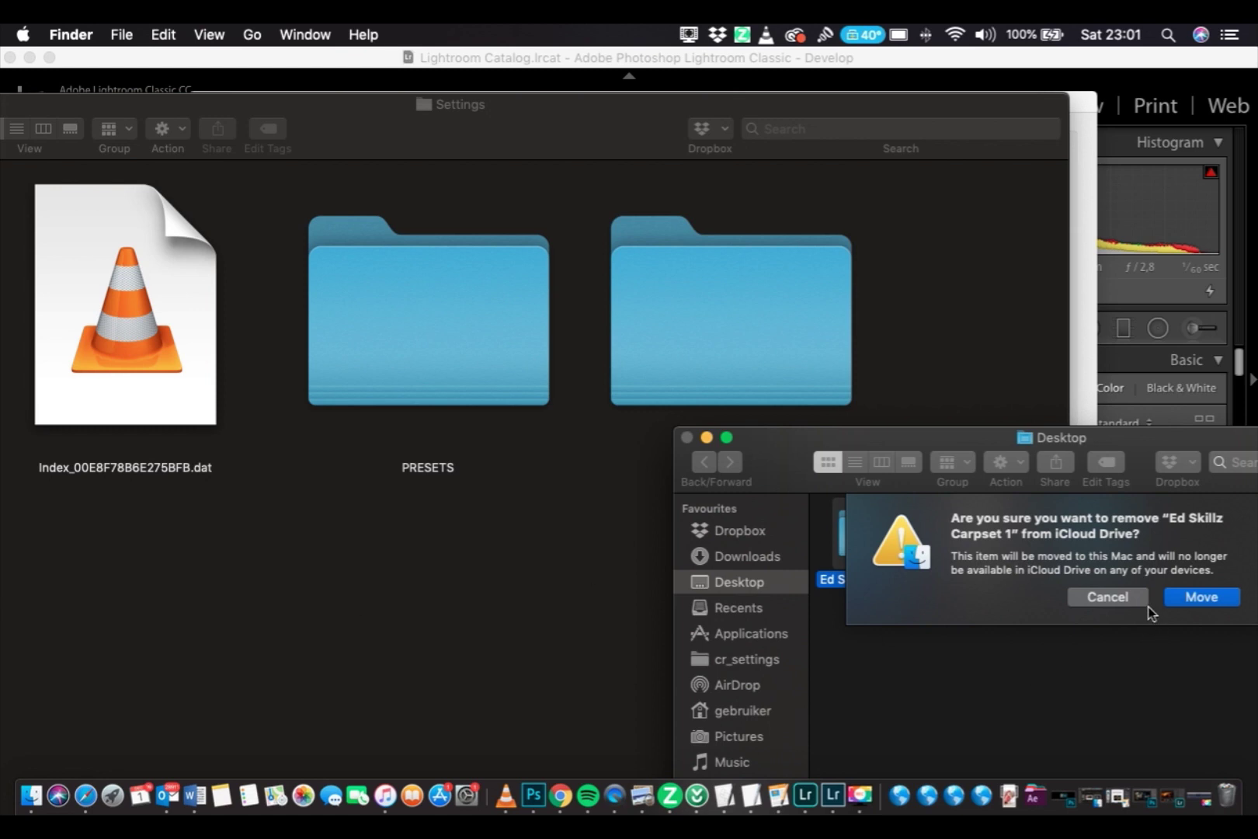
pyautogui.click(1187, 602)
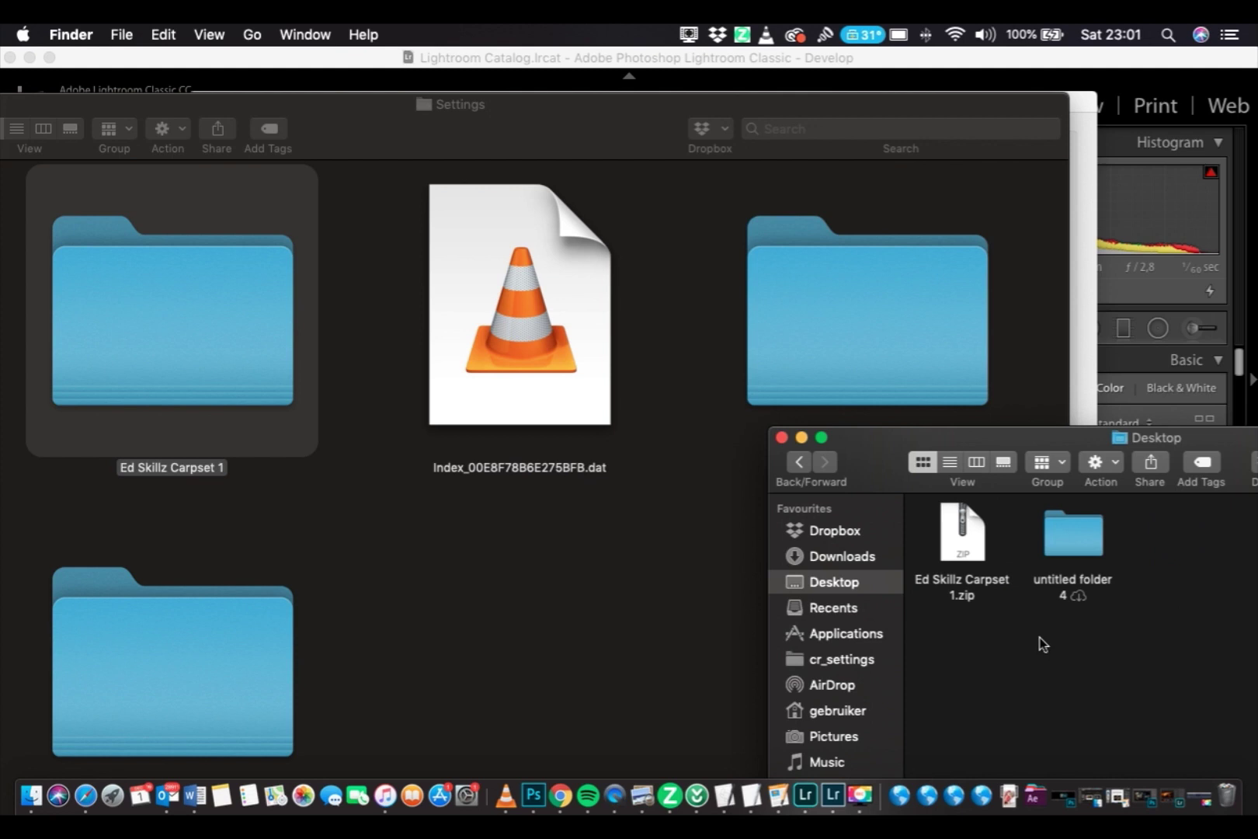
pyautogui.click(782, 437)
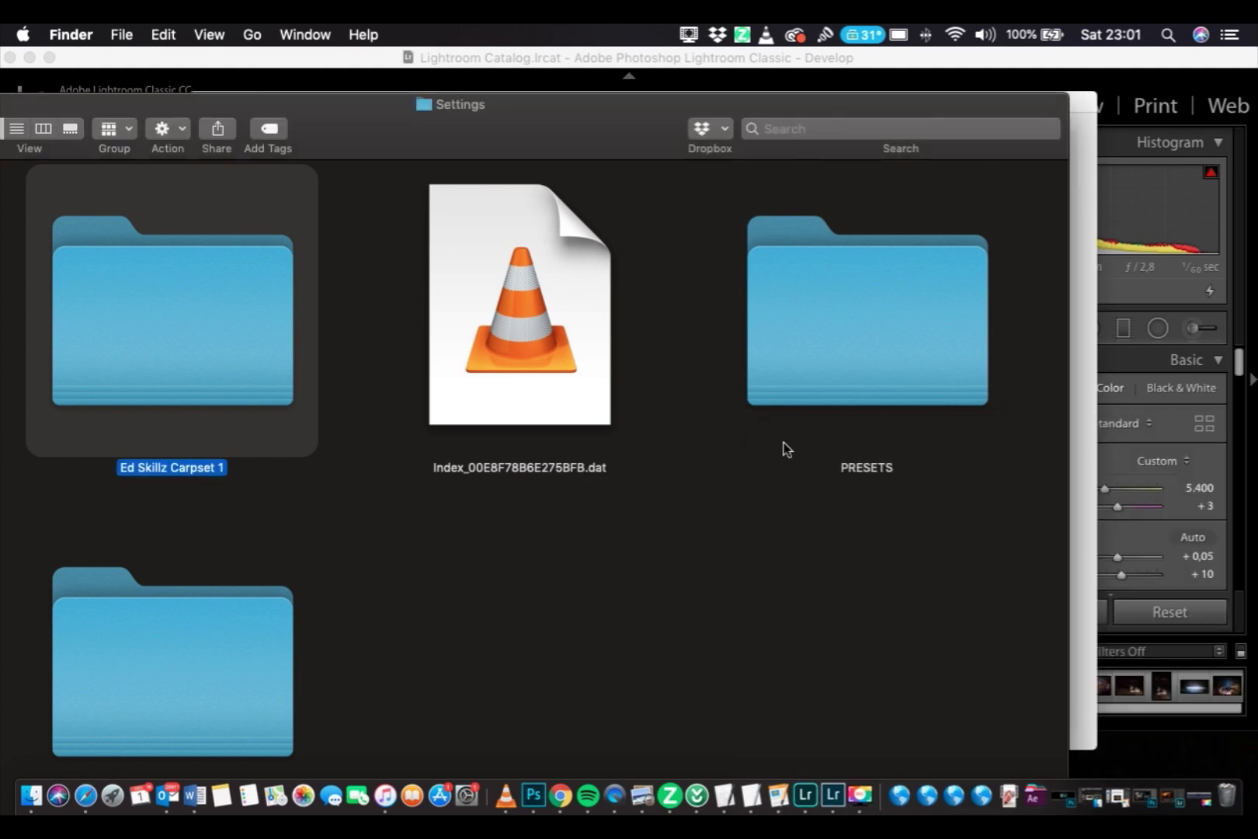
# Close the Settings Finder window and the Preferences dialog, then browse the Develop presets list.
pyautogui.doubleClick(324, 160)
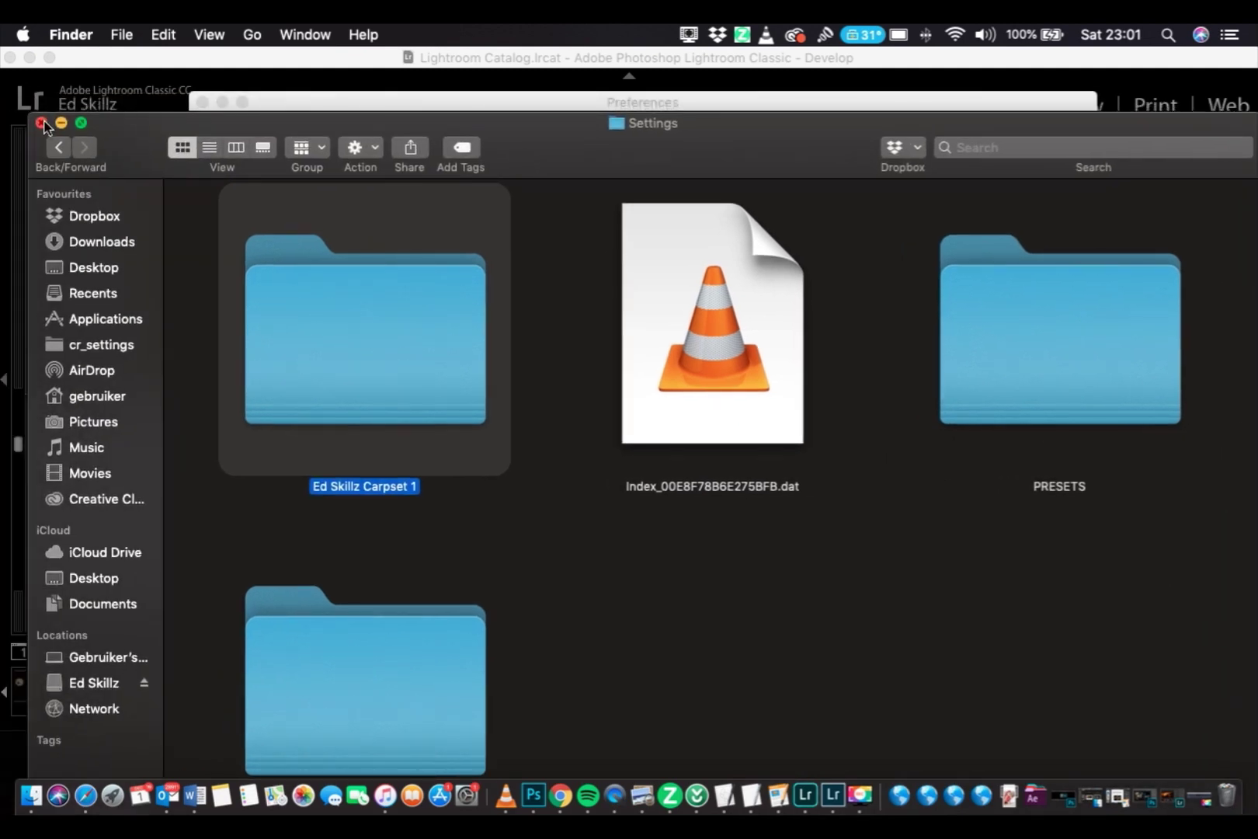
pyautogui.click(41, 122)
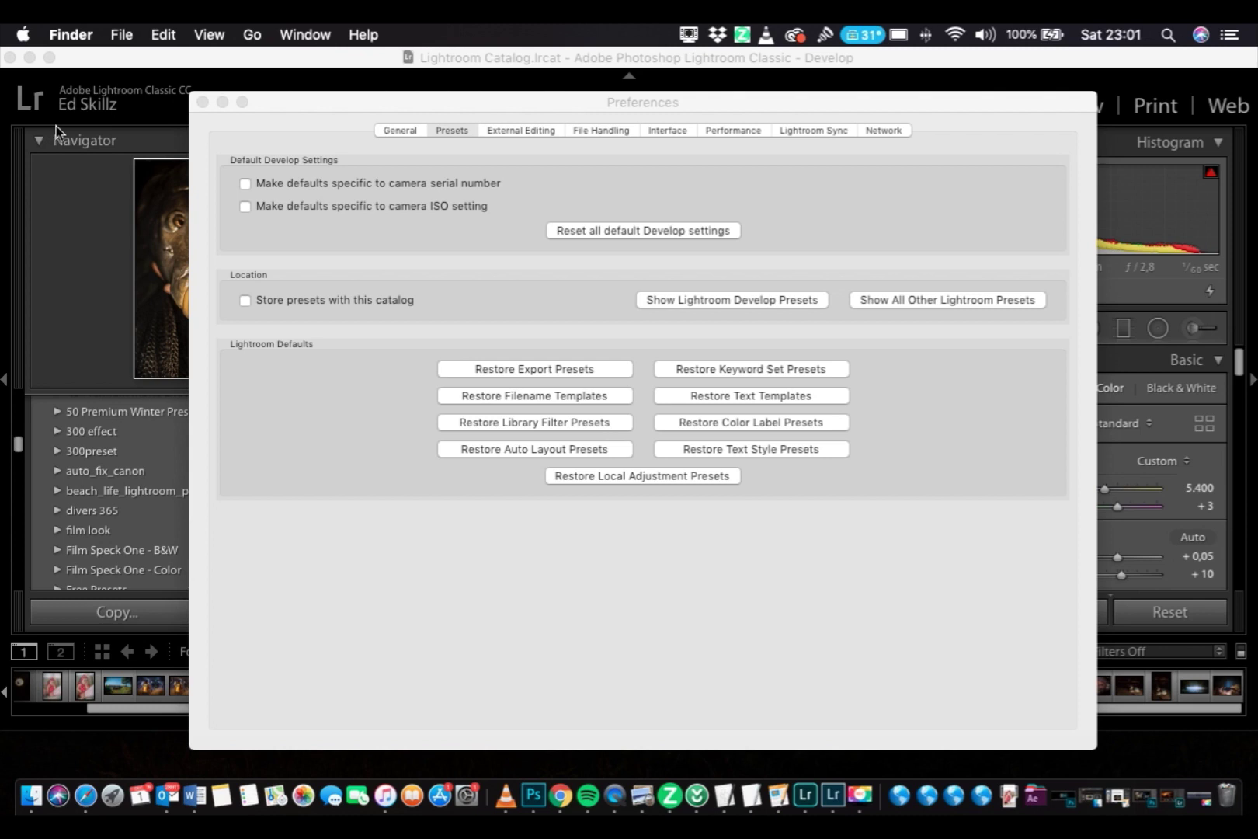
pyautogui.click(203, 102)
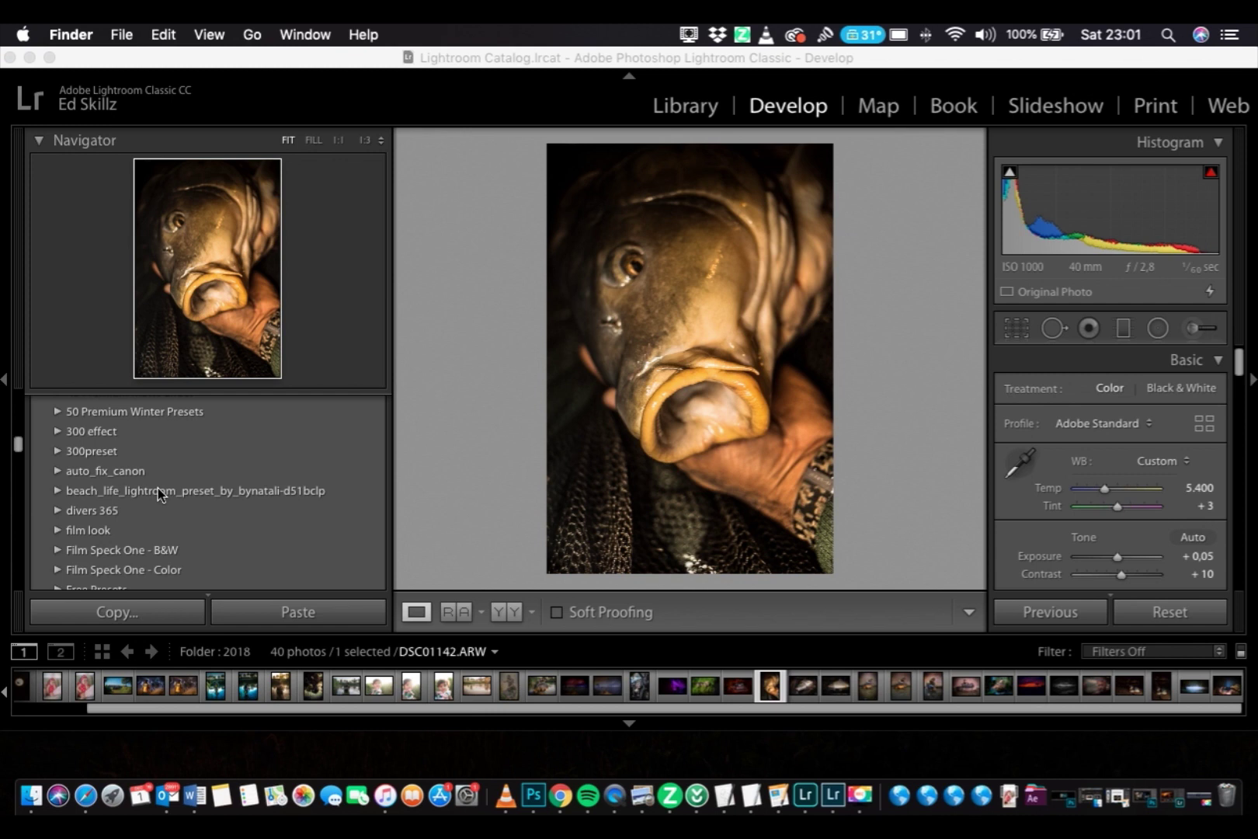
pyautogui.scroll(-5, 159, 490)
pyautogui.scroll(6, 158, 488)
pyautogui.scroll(3, 158, 488)
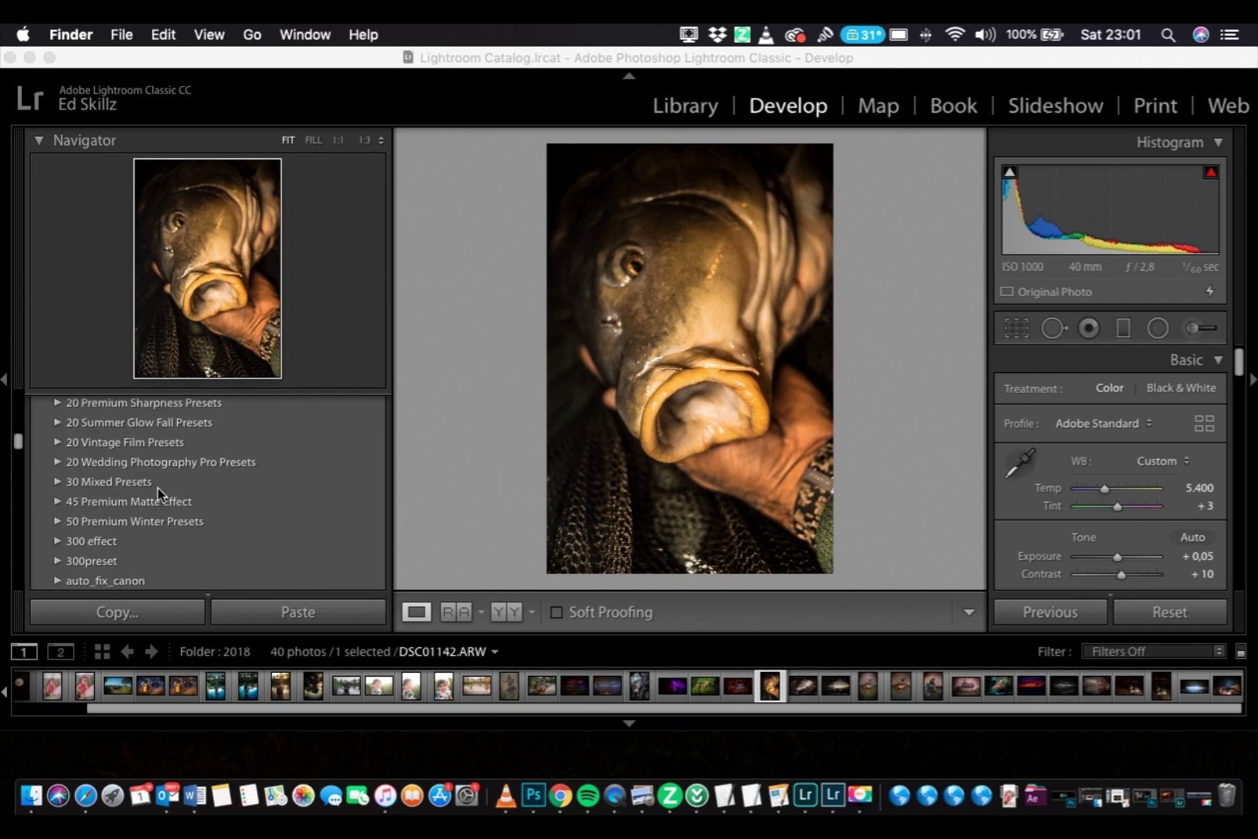
pyautogui.scroll(-5, 157, 488)
pyautogui.scroll(3, 158, 490)
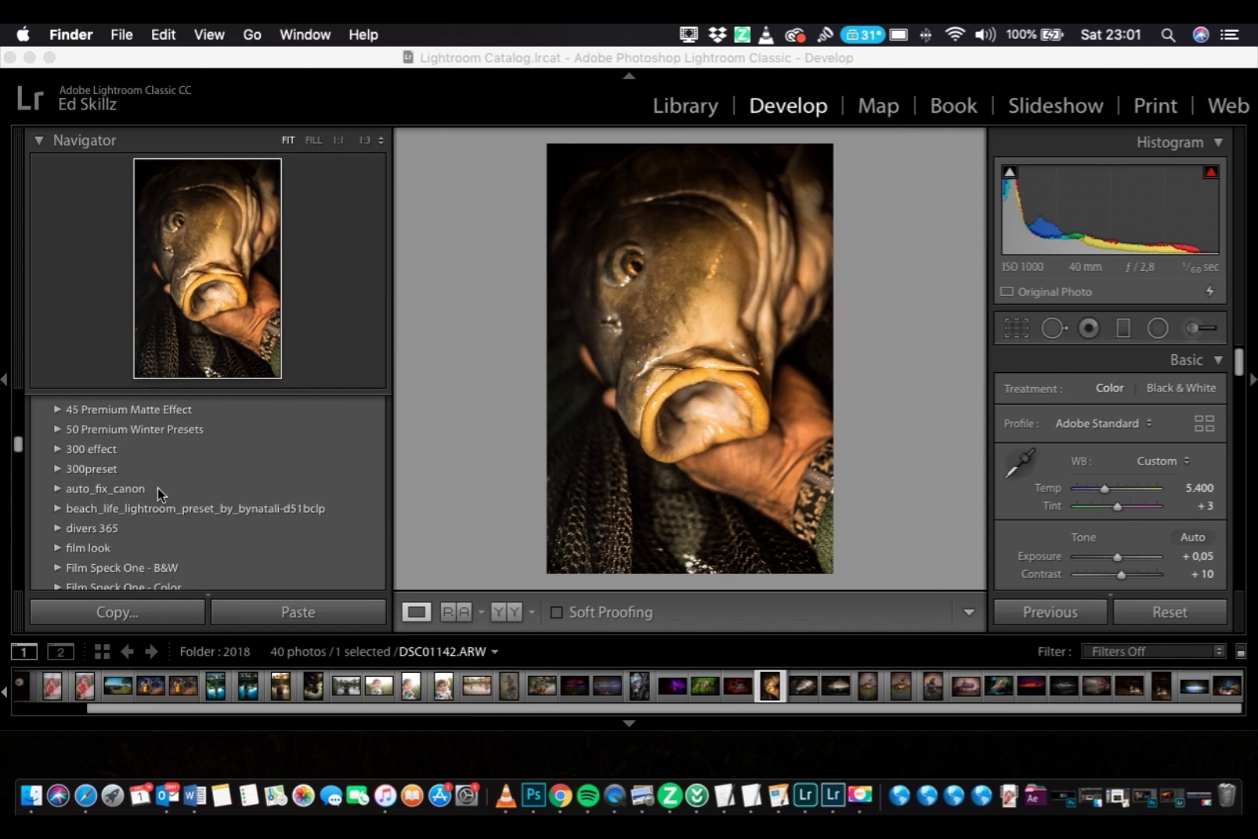
pyautogui.scroll(-4, 158, 490)
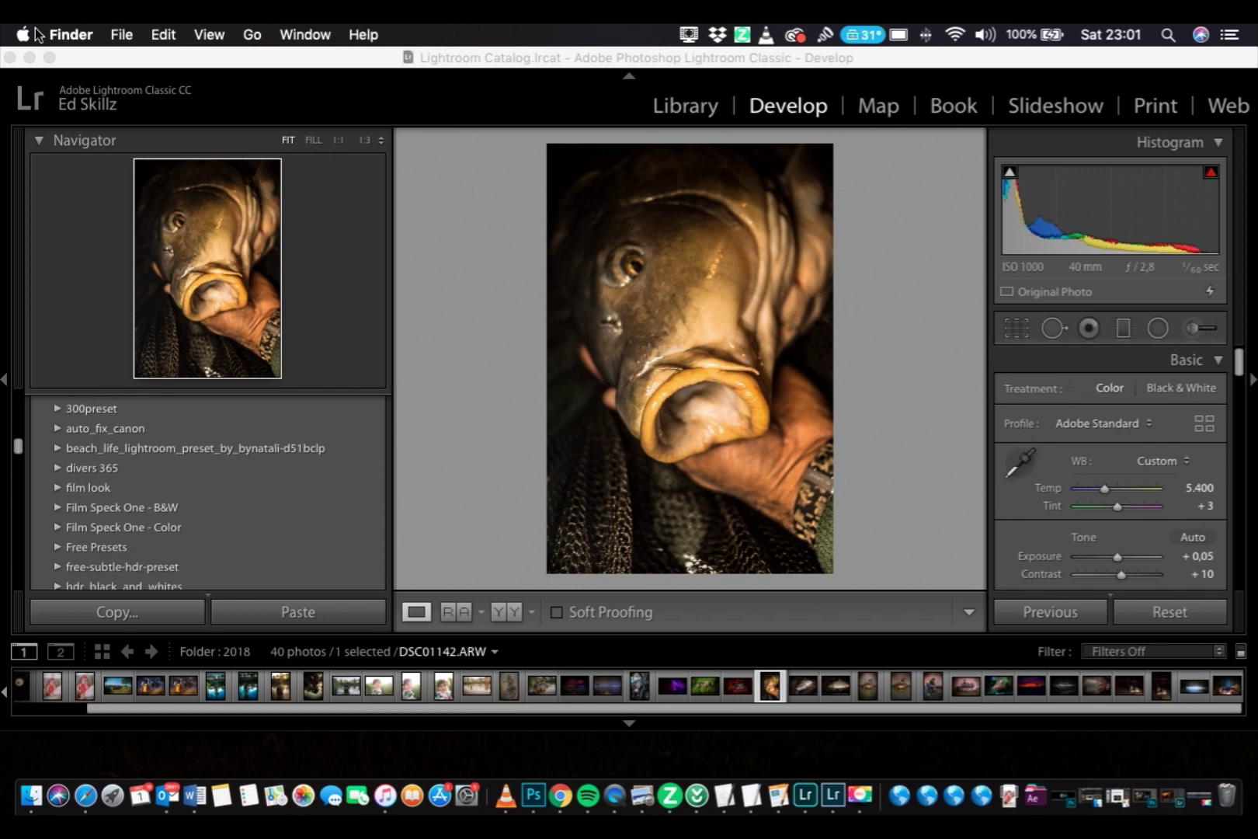
# Quit Lightroom Classic and relaunch it from the Adobe Lightroom Classic CC folder in Applications.
pyautogui.click(11, 59)
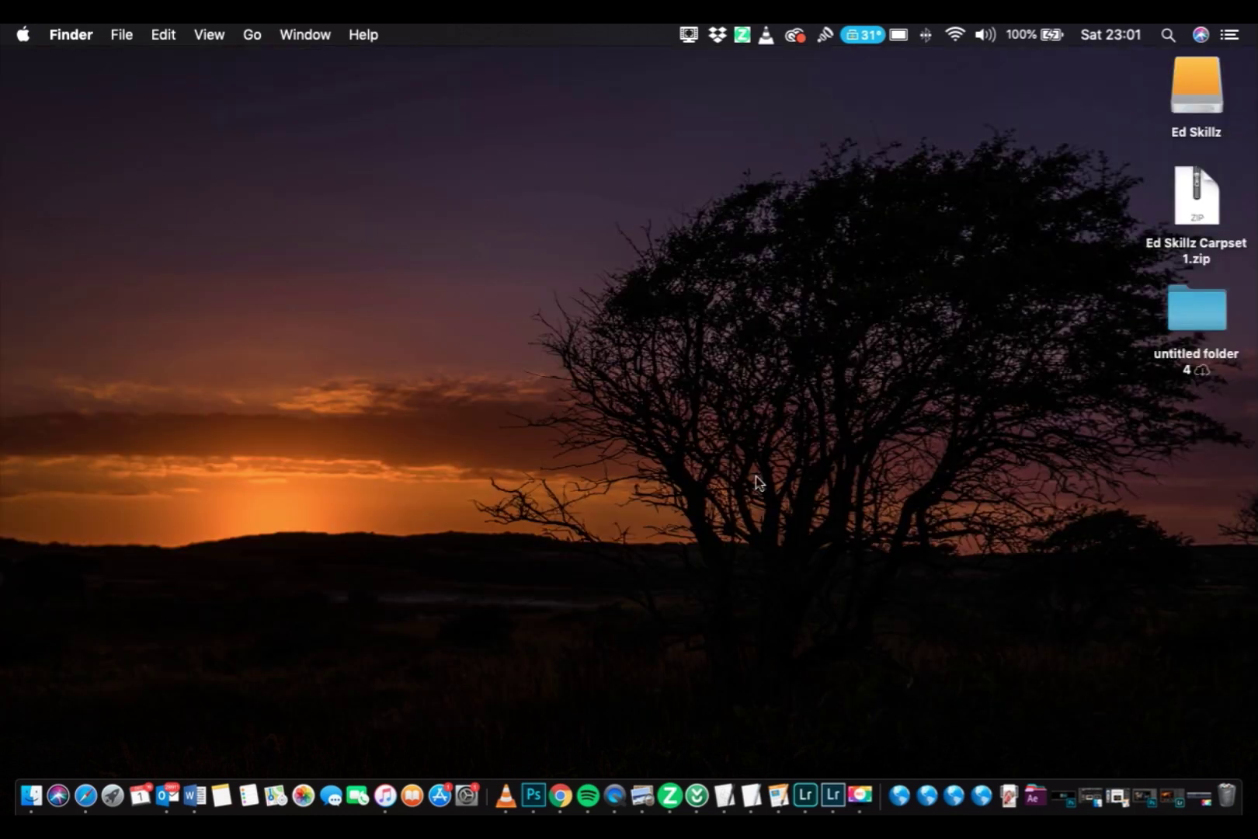
pyautogui.click(1034, 798)
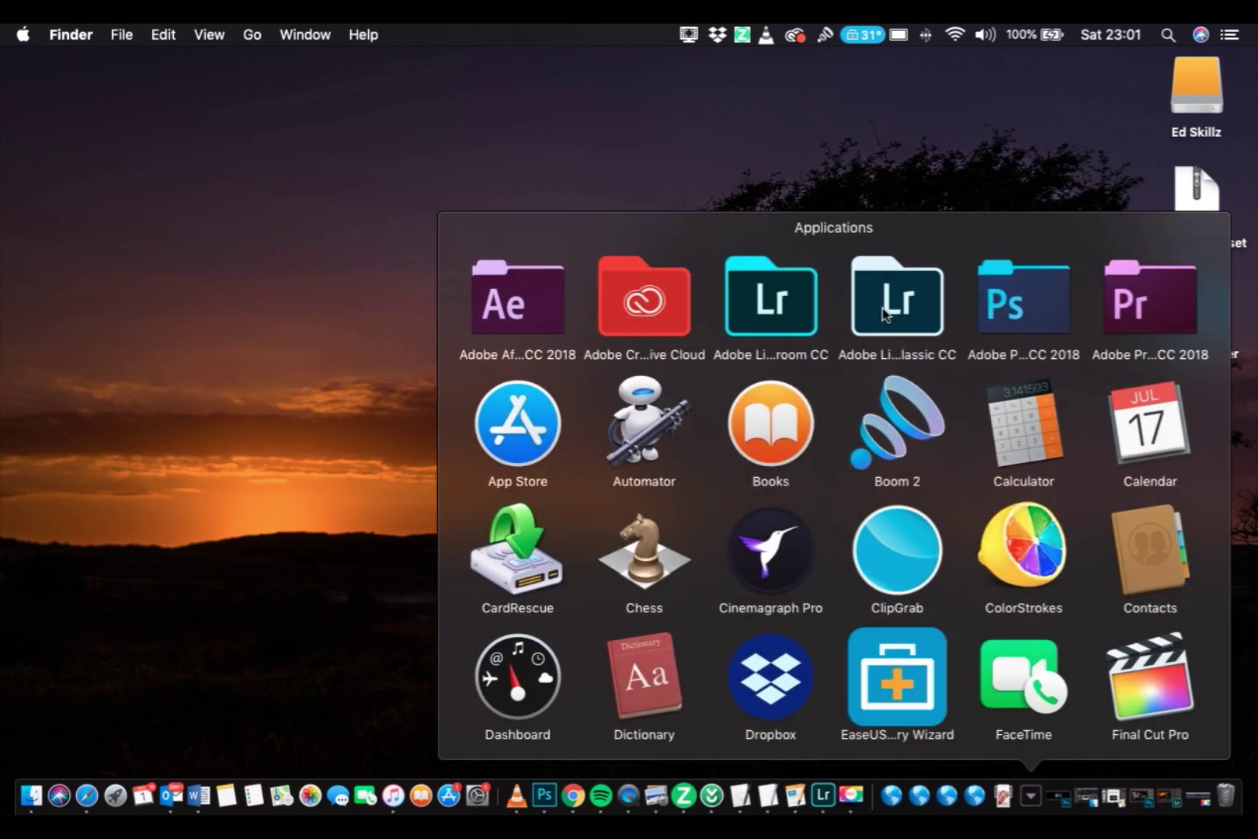
pyautogui.click(886, 312)
pyautogui.click(888, 680)
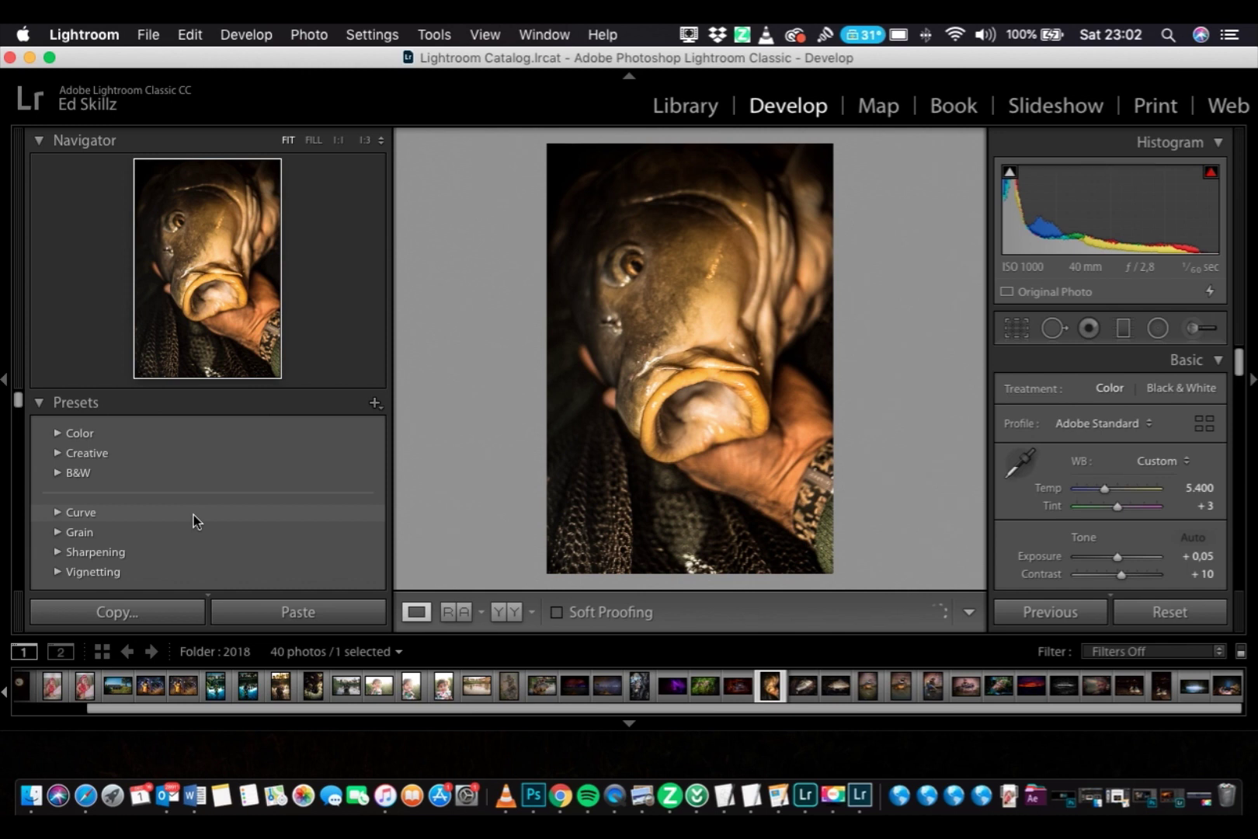
# Preview the ED SKILLZ B&W1, B&W2 and Nightshot presets on the carp photo.
pyautogui.scroll(-3, 193, 515)
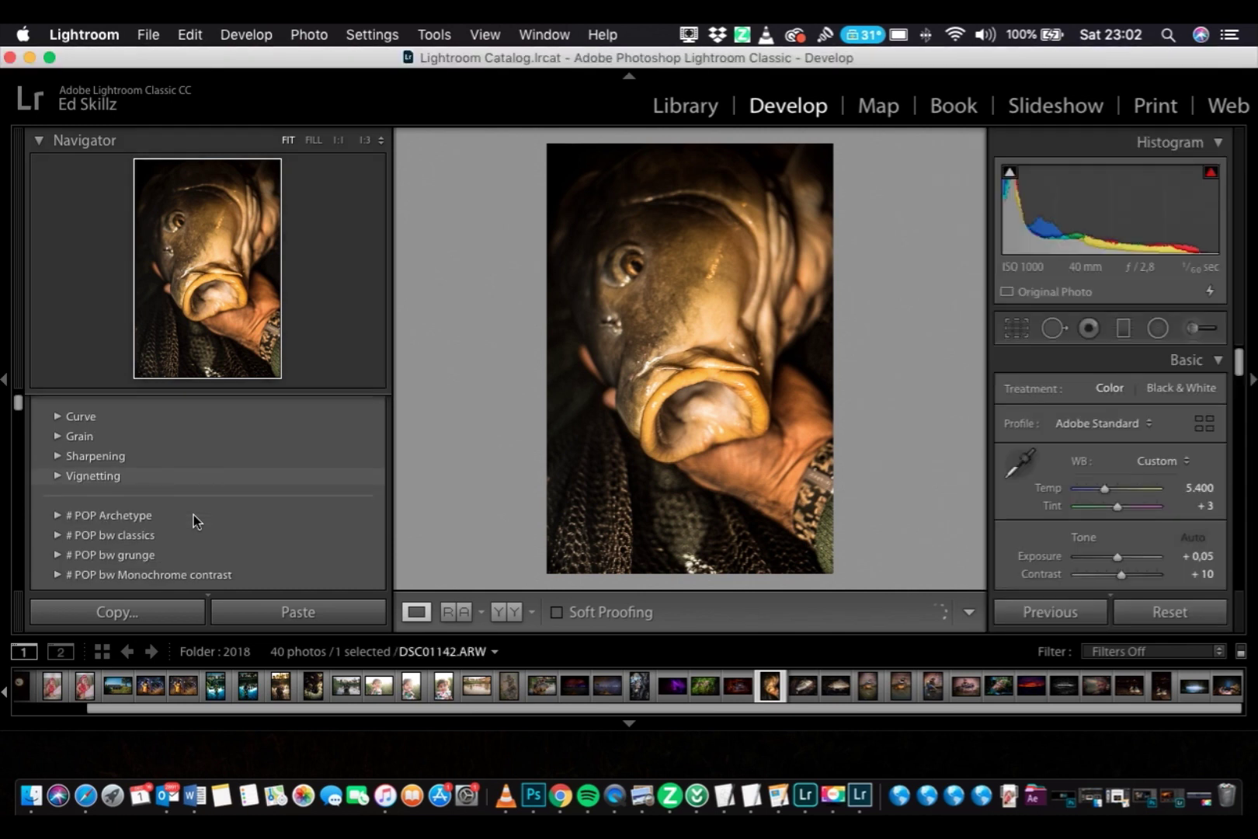
pyautogui.scroll(-10, 183, 531)
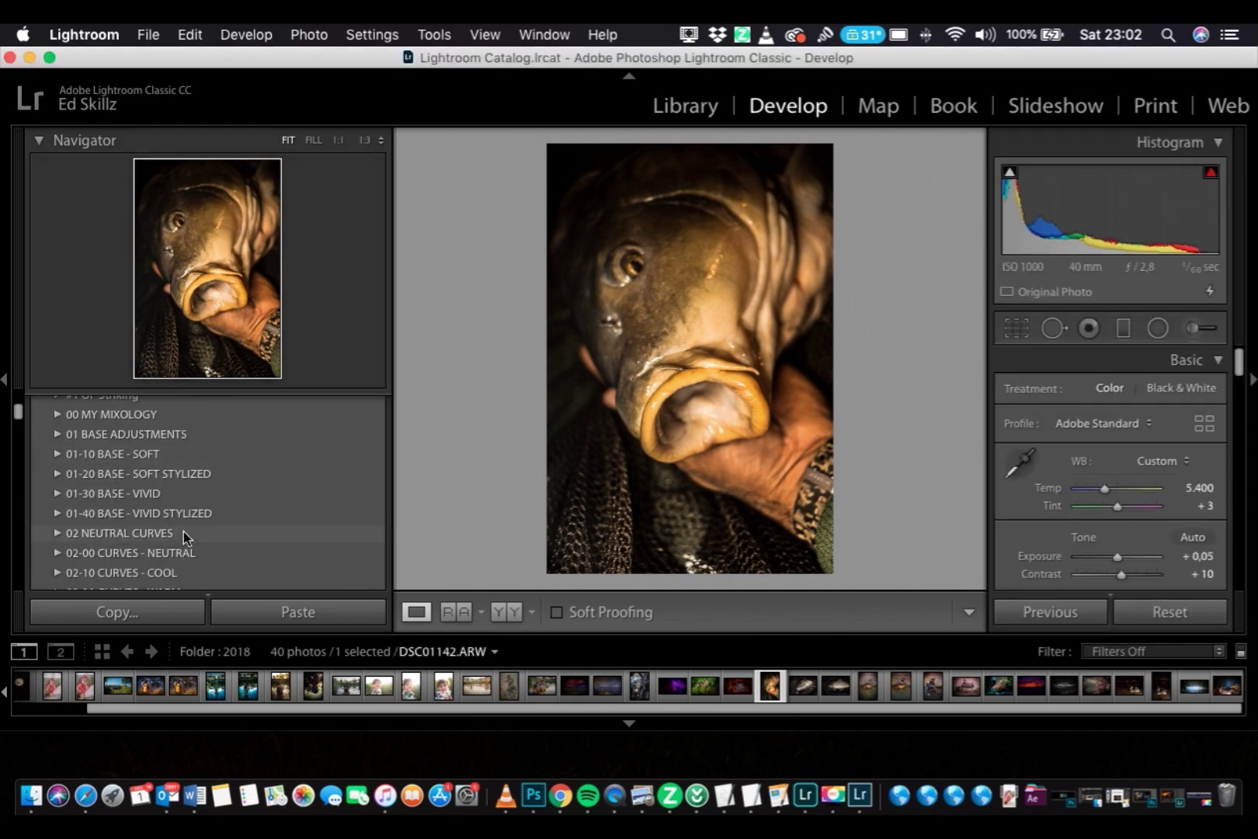
pyautogui.scroll(-15, 182, 530)
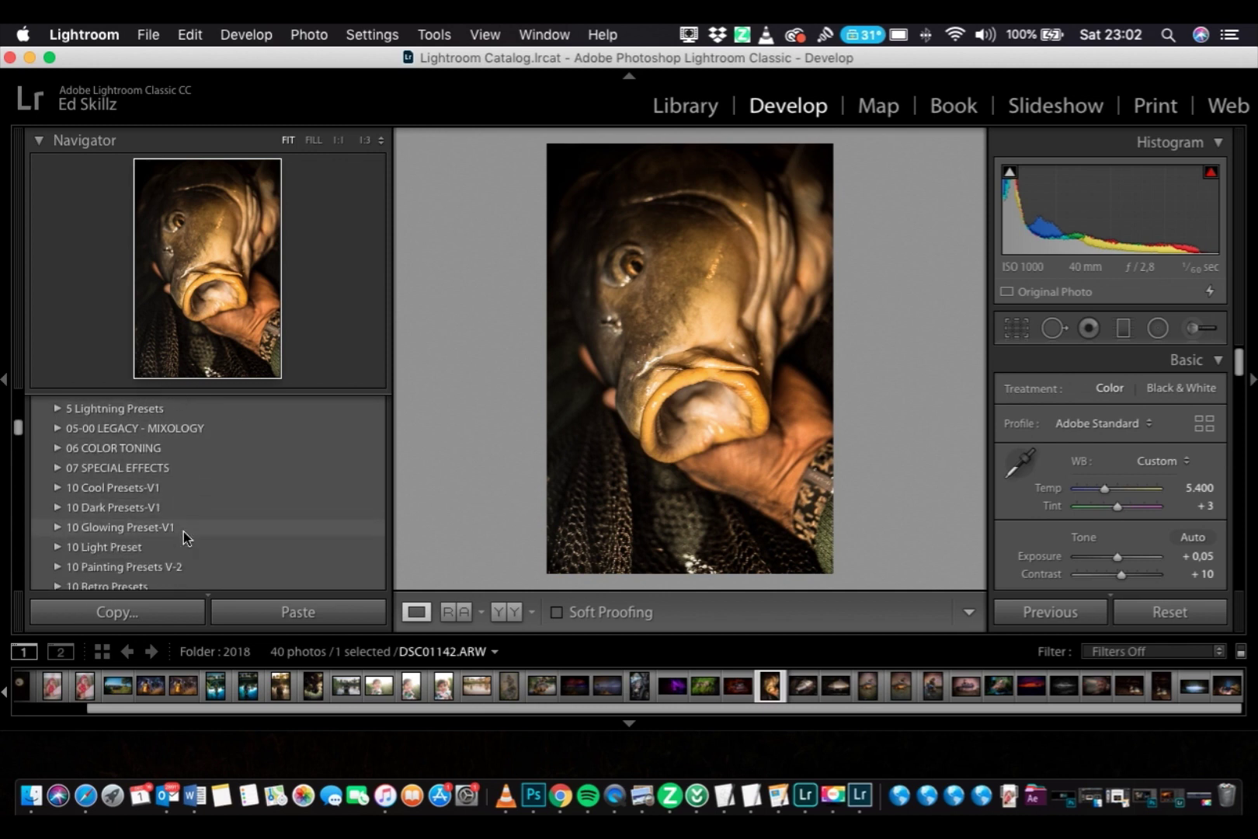
pyautogui.scroll(-15, 183, 531)
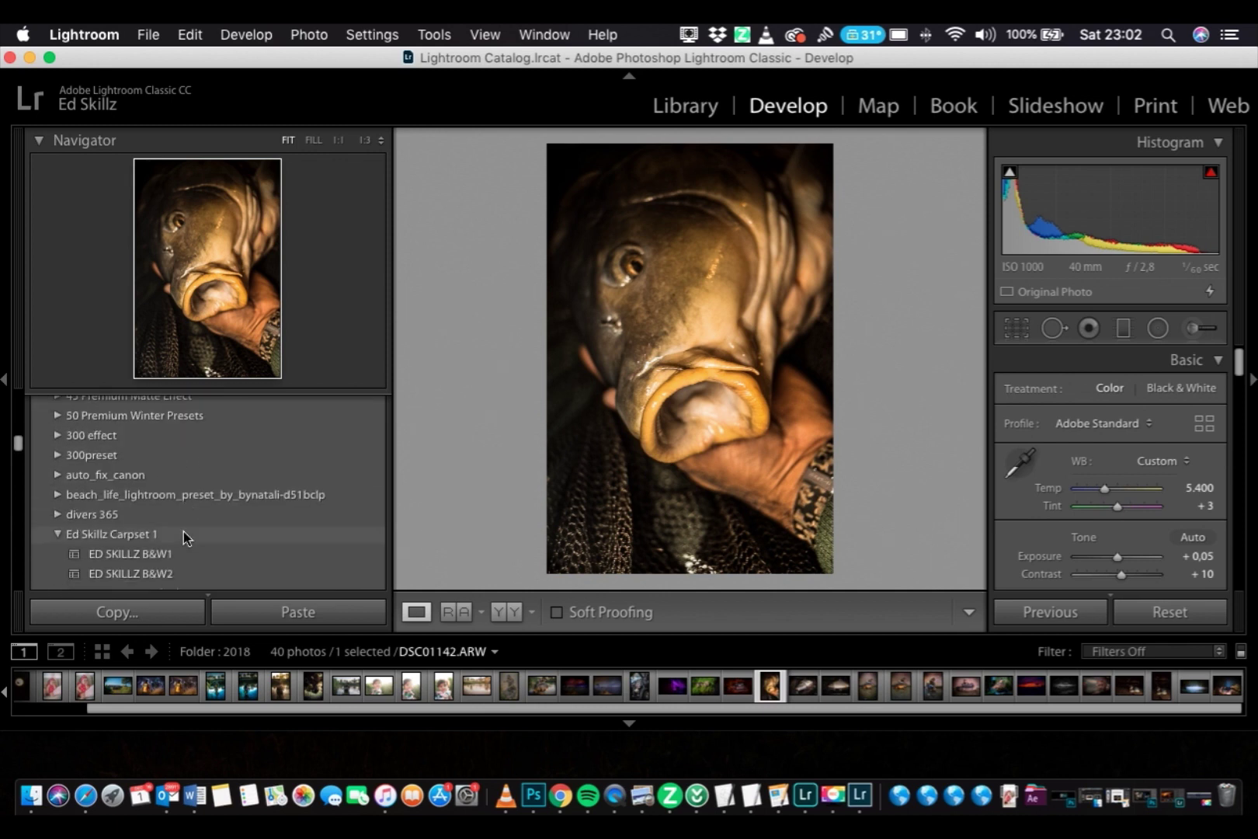
pyautogui.scroll(-5, 183, 531)
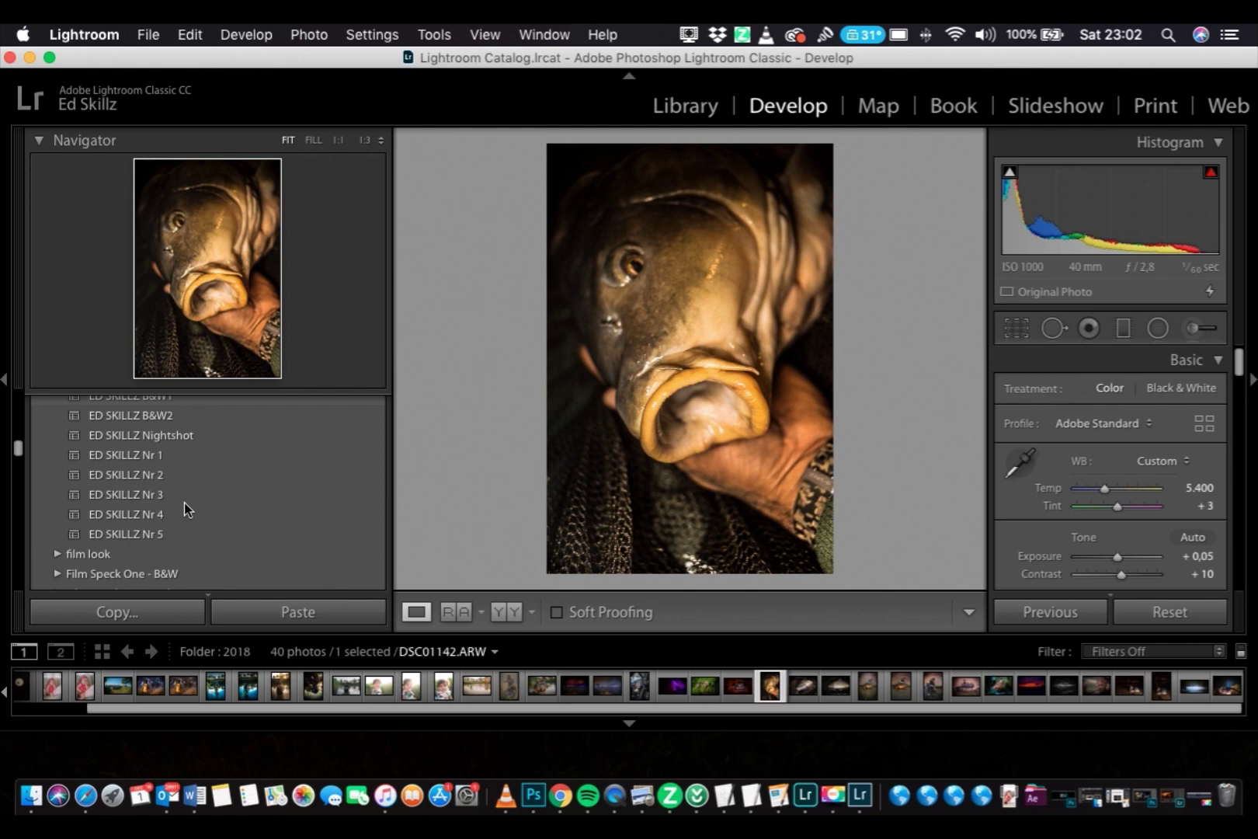
pyautogui.click(184, 502)
pyautogui.scroll(3, 184, 502)
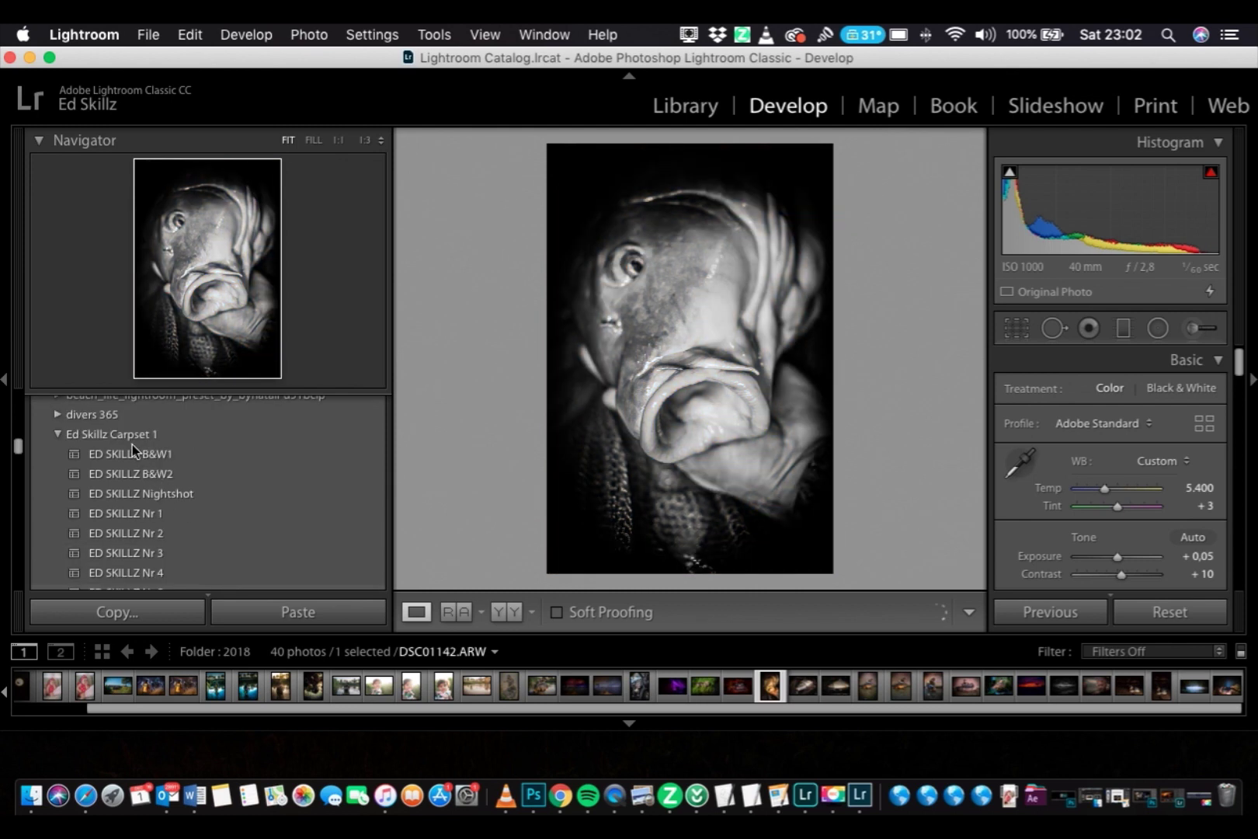
pyautogui.scroll(1, 128, 446)
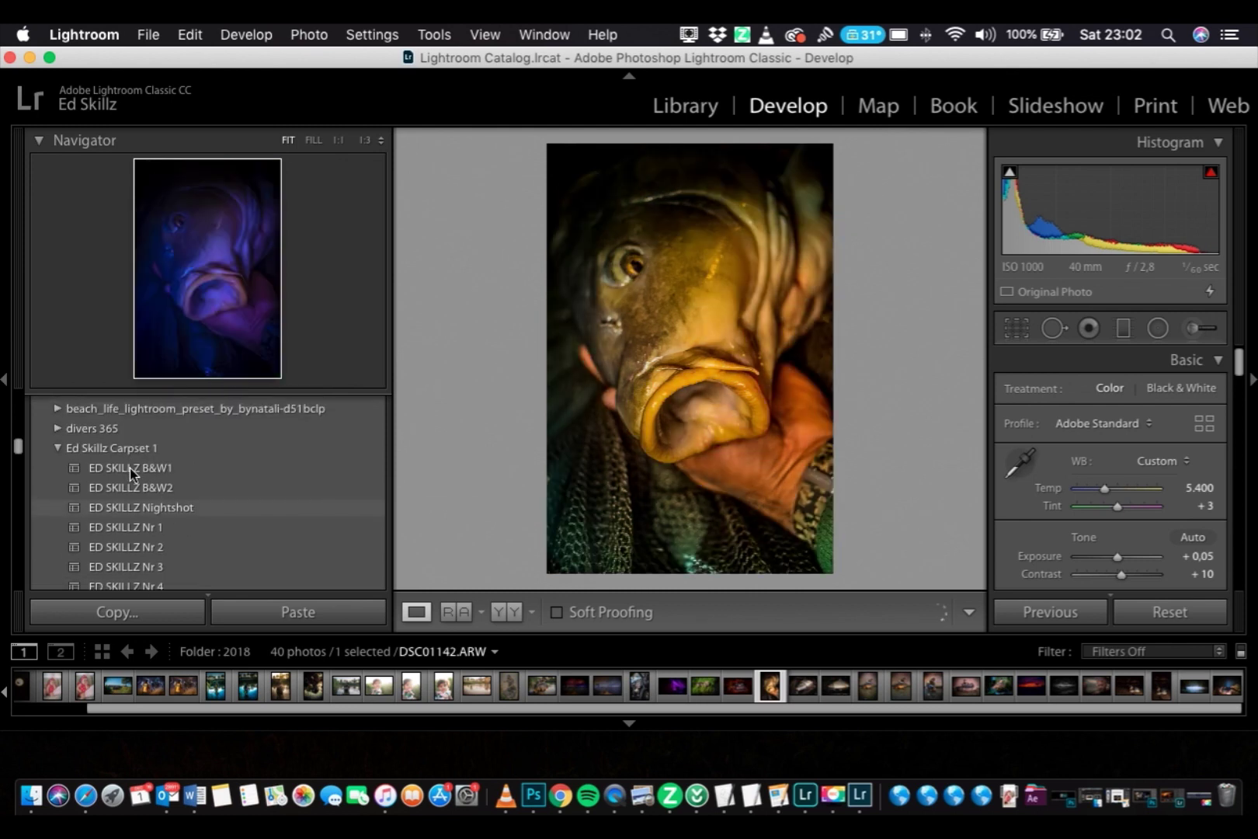
pyautogui.click(130, 468)
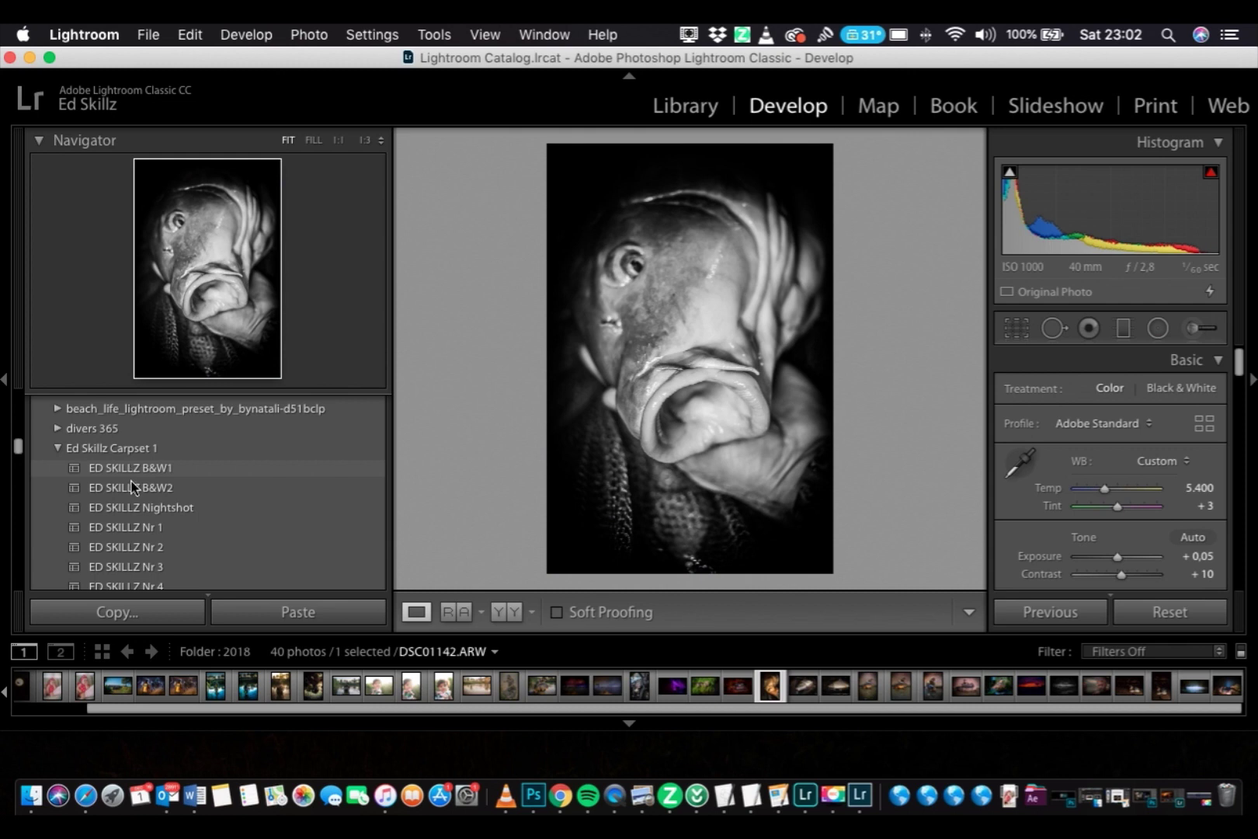
pyautogui.click(135, 488)
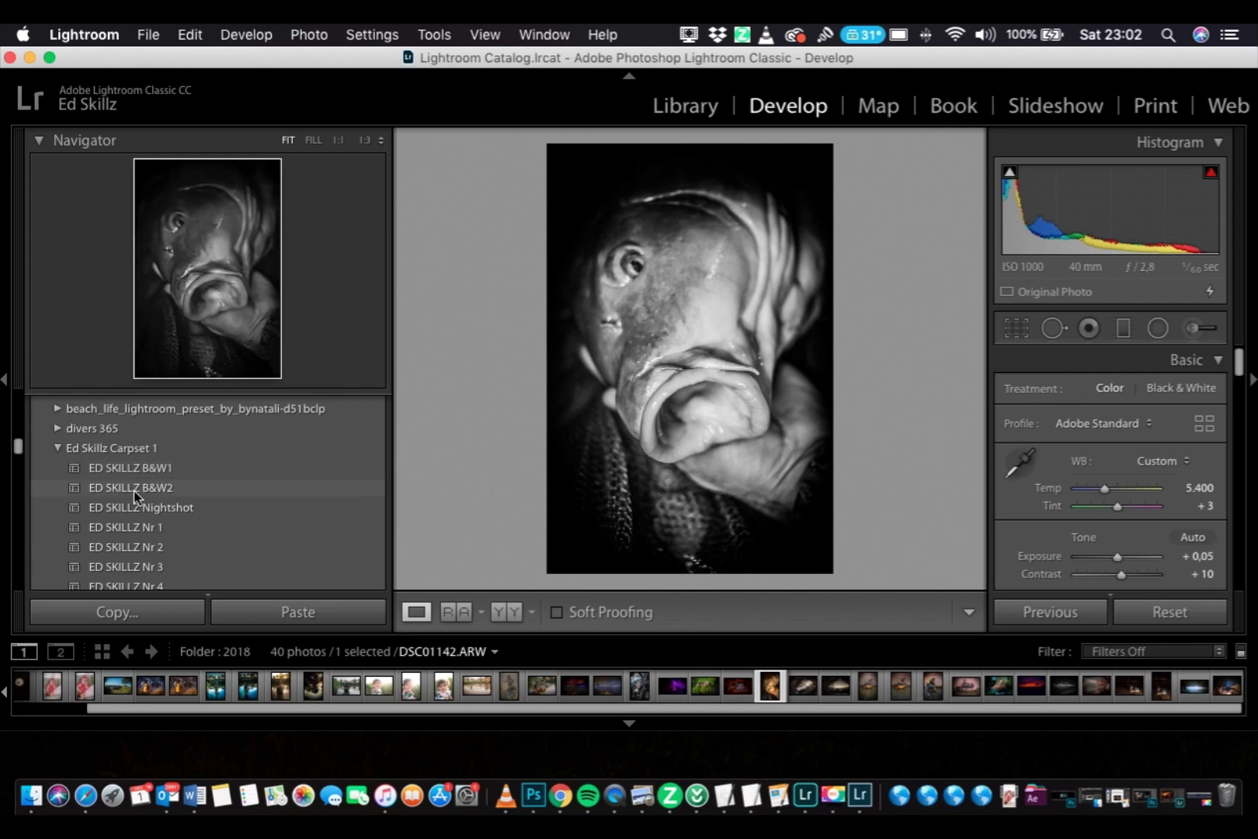
pyautogui.click(134, 508)
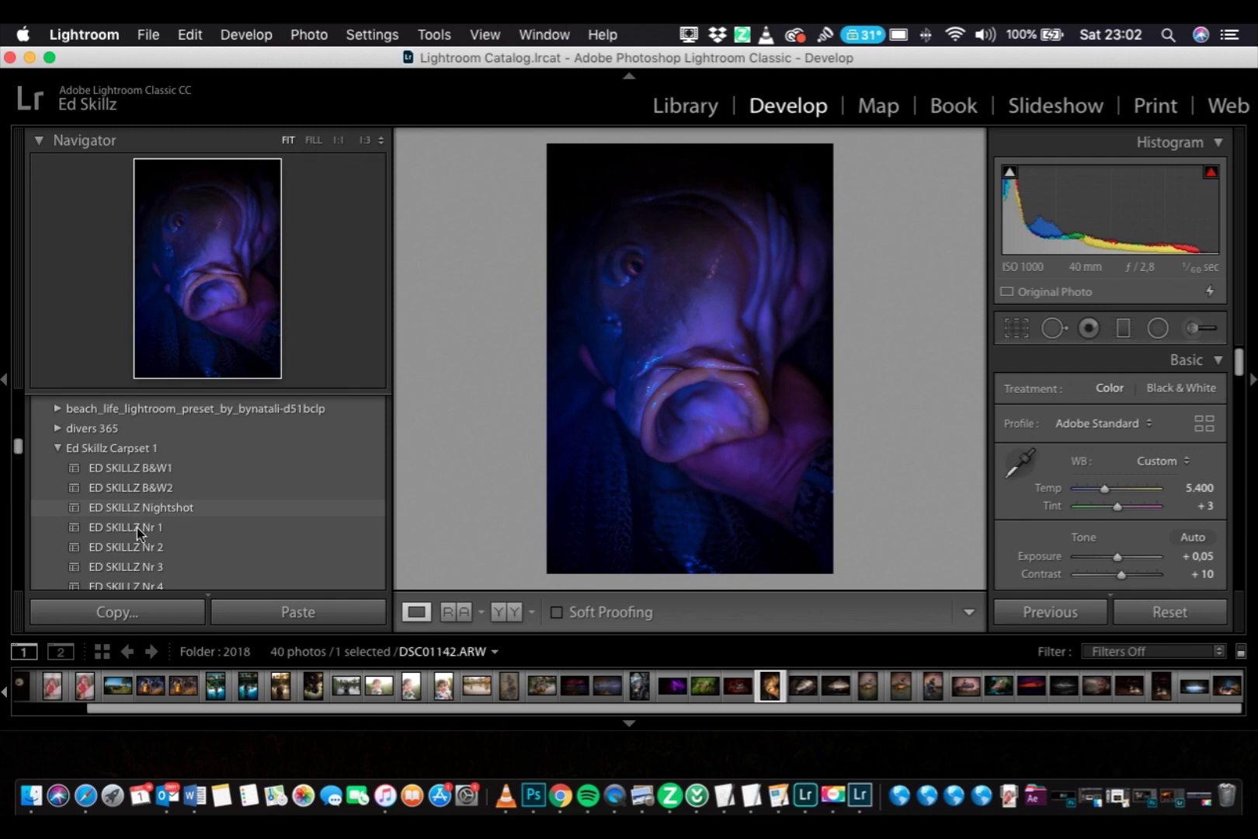
# Try ED SKILLZ Nr 1 through Nr 5 on the carp photo, settling on Nr 2.
pyautogui.click(138, 530)
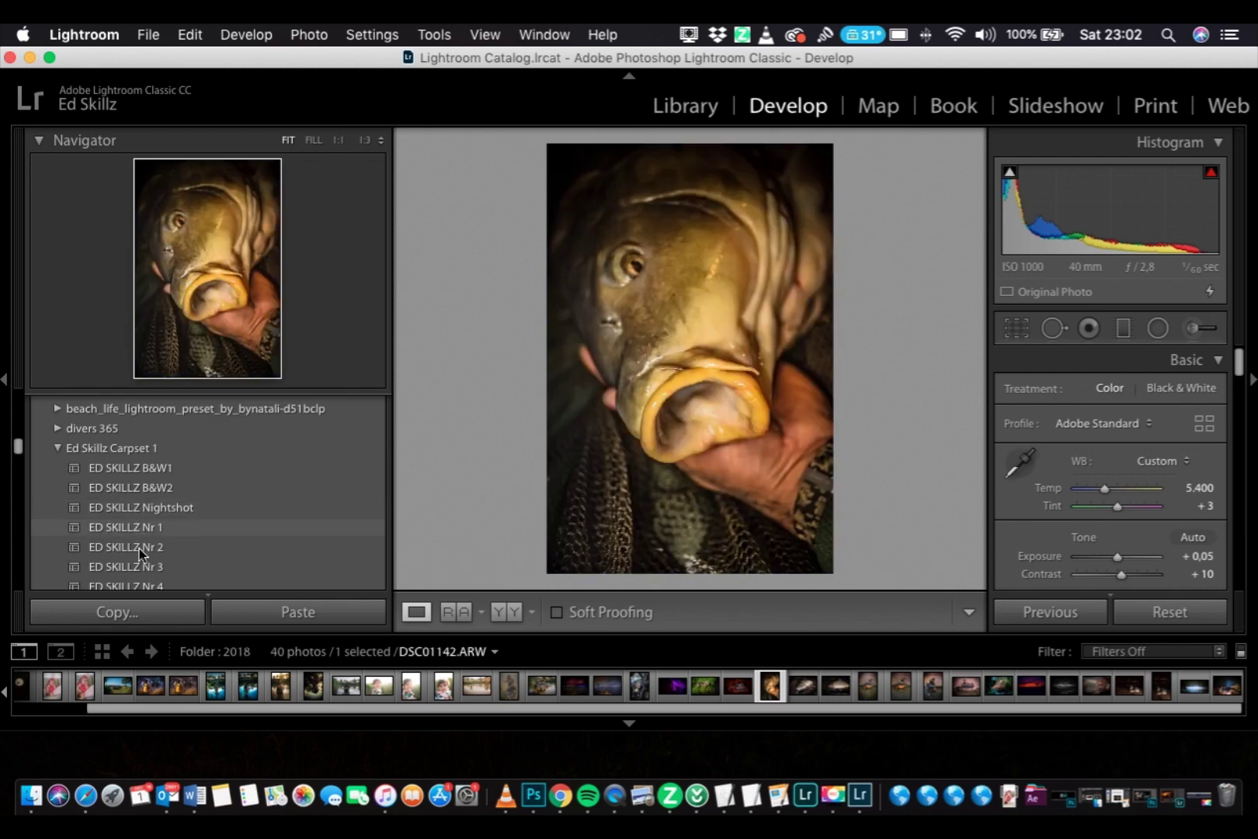
pyautogui.click(141, 547)
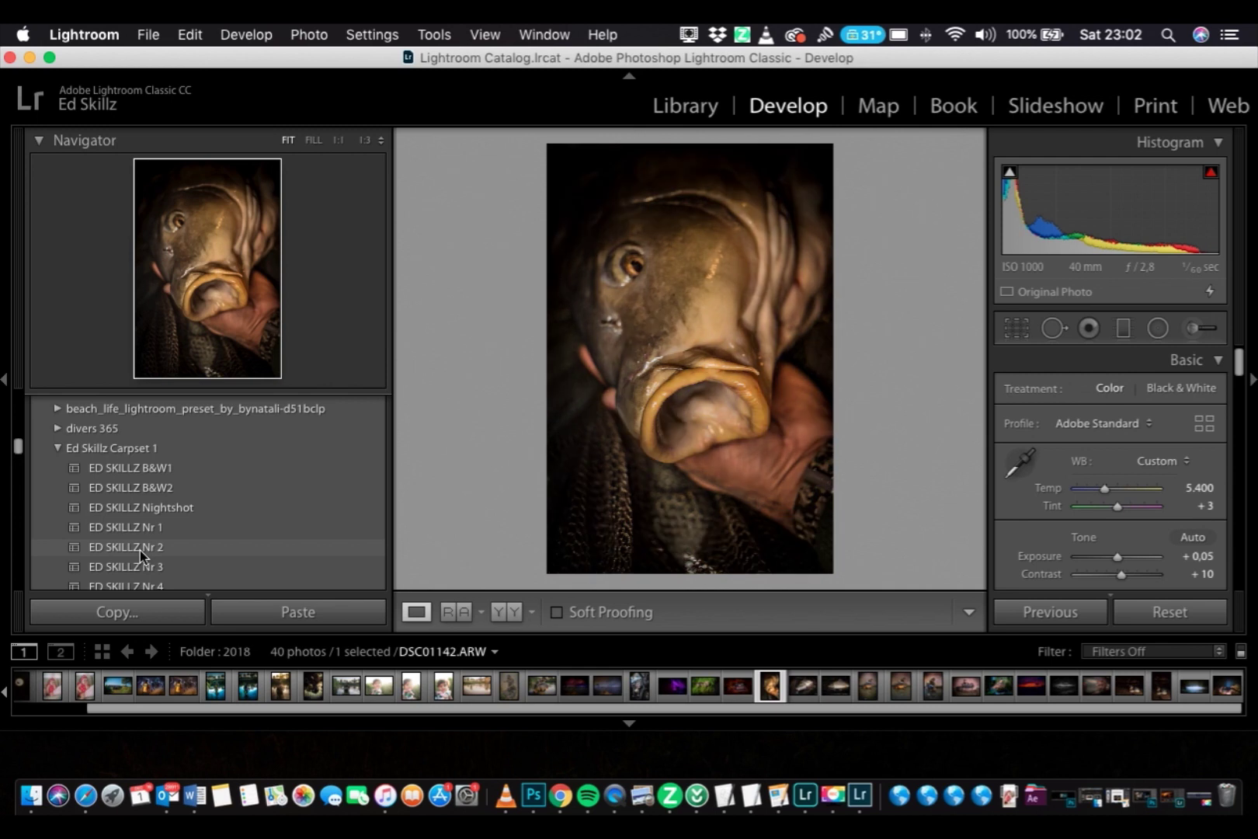
pyautogui.click(141, 575)
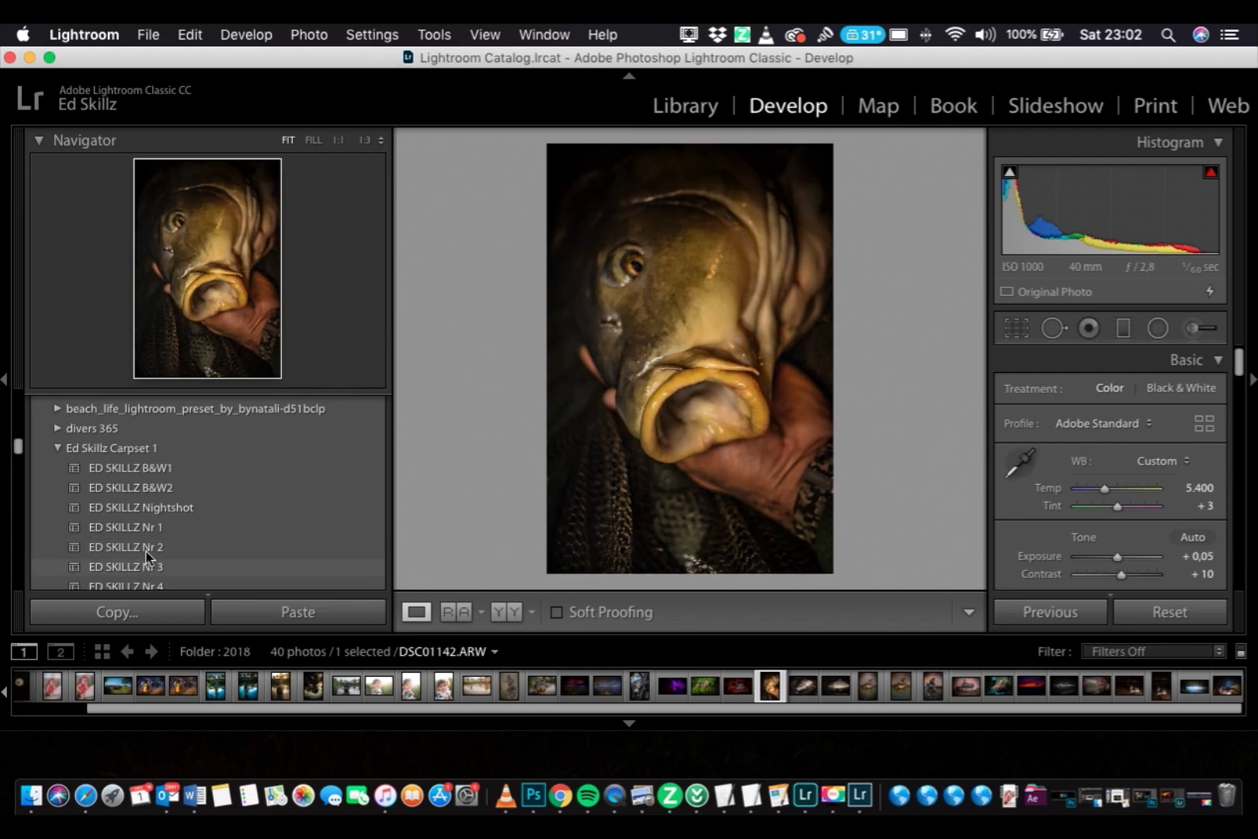
pyautogui.scroll(-3, 148, 557)
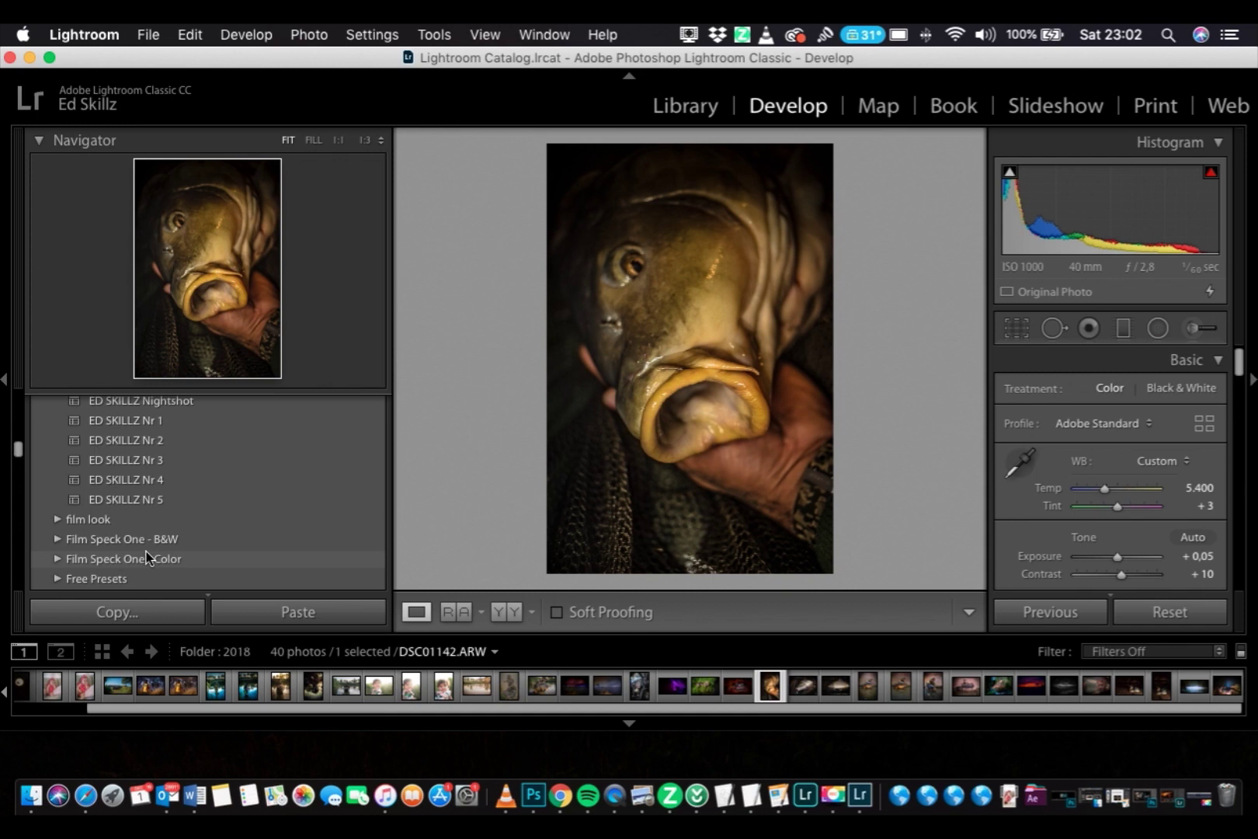
pyautogui.click(133, 502)
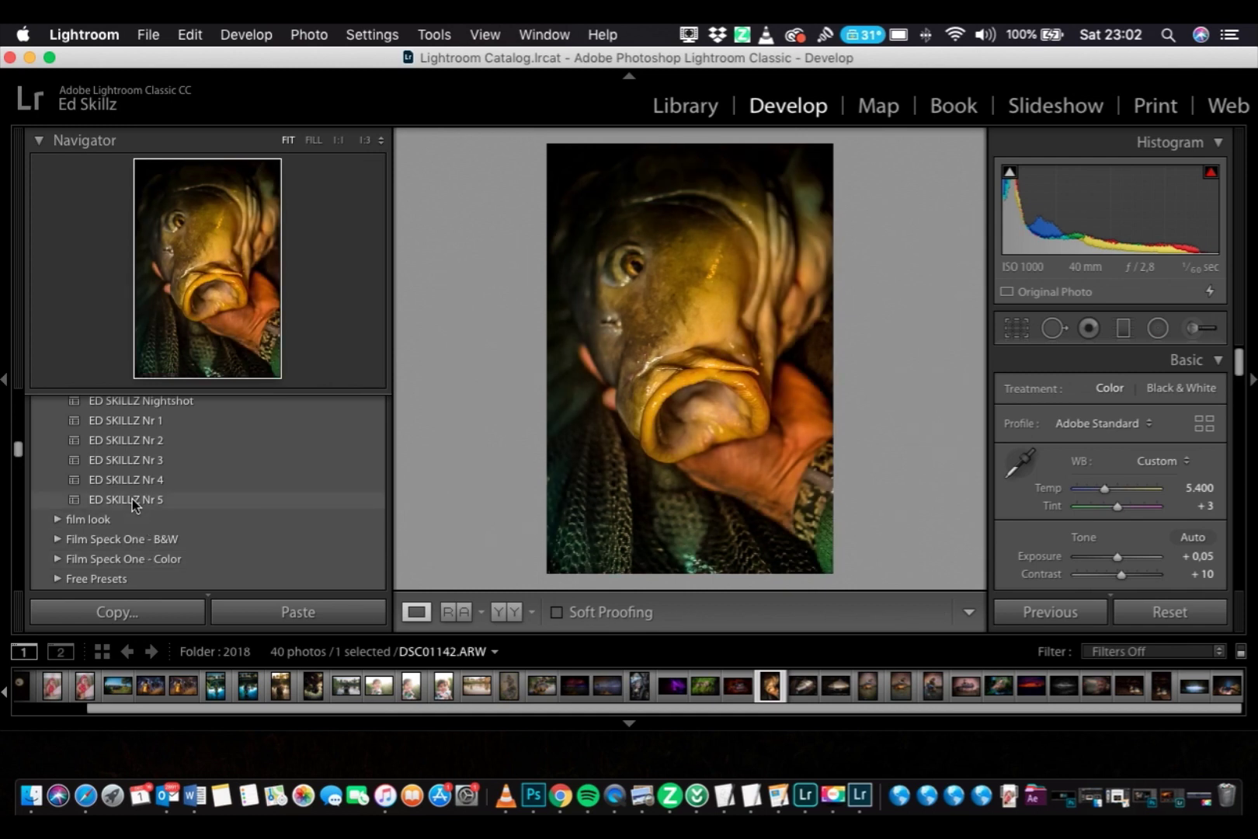
pyautogui.click(129, 482)
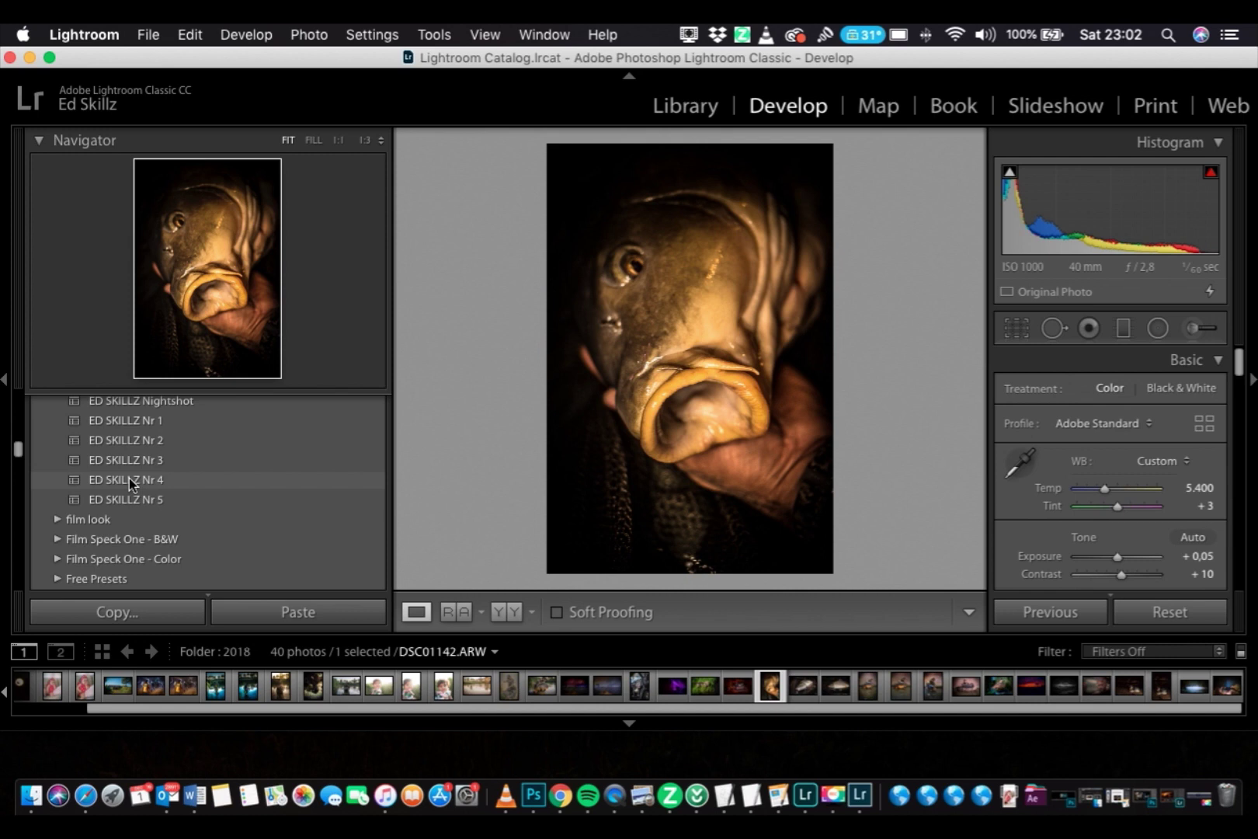
pyautogui.click(129, 462)
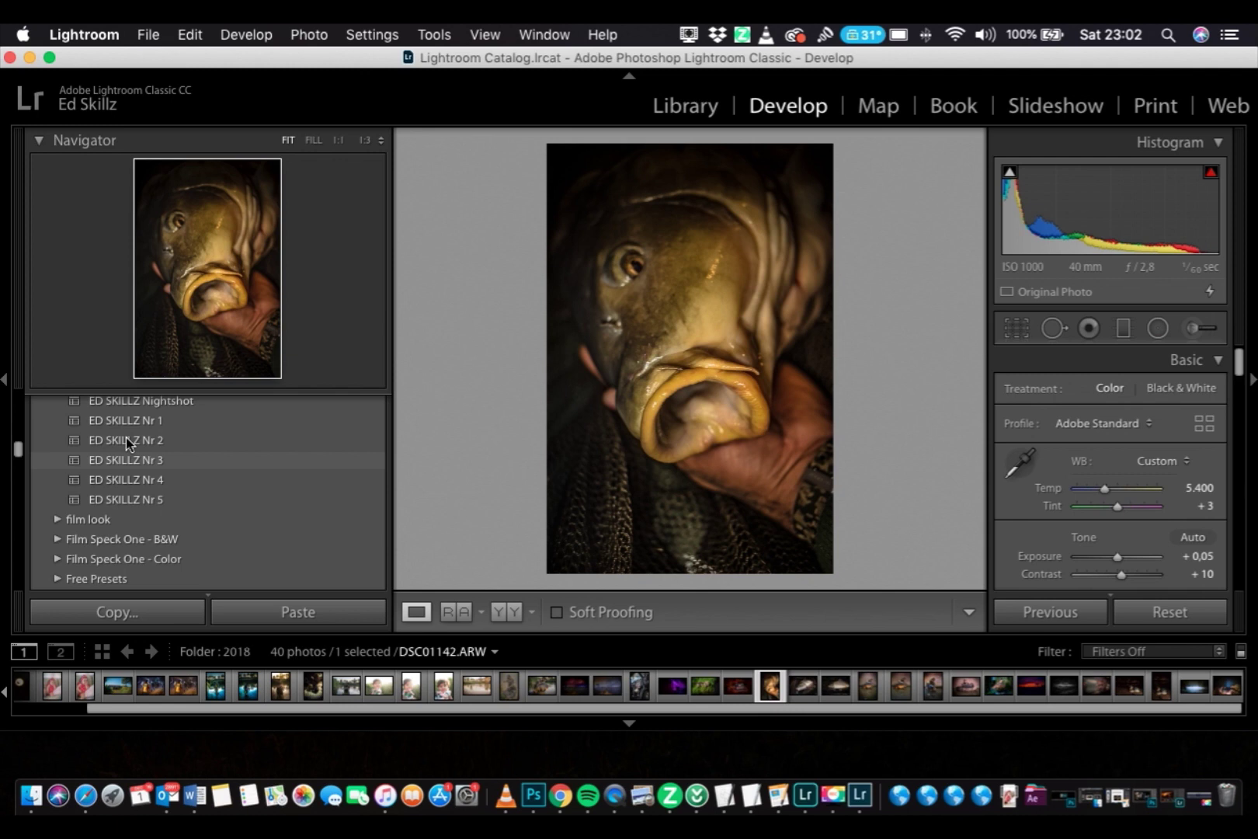
pyautogui.click(127, 437)
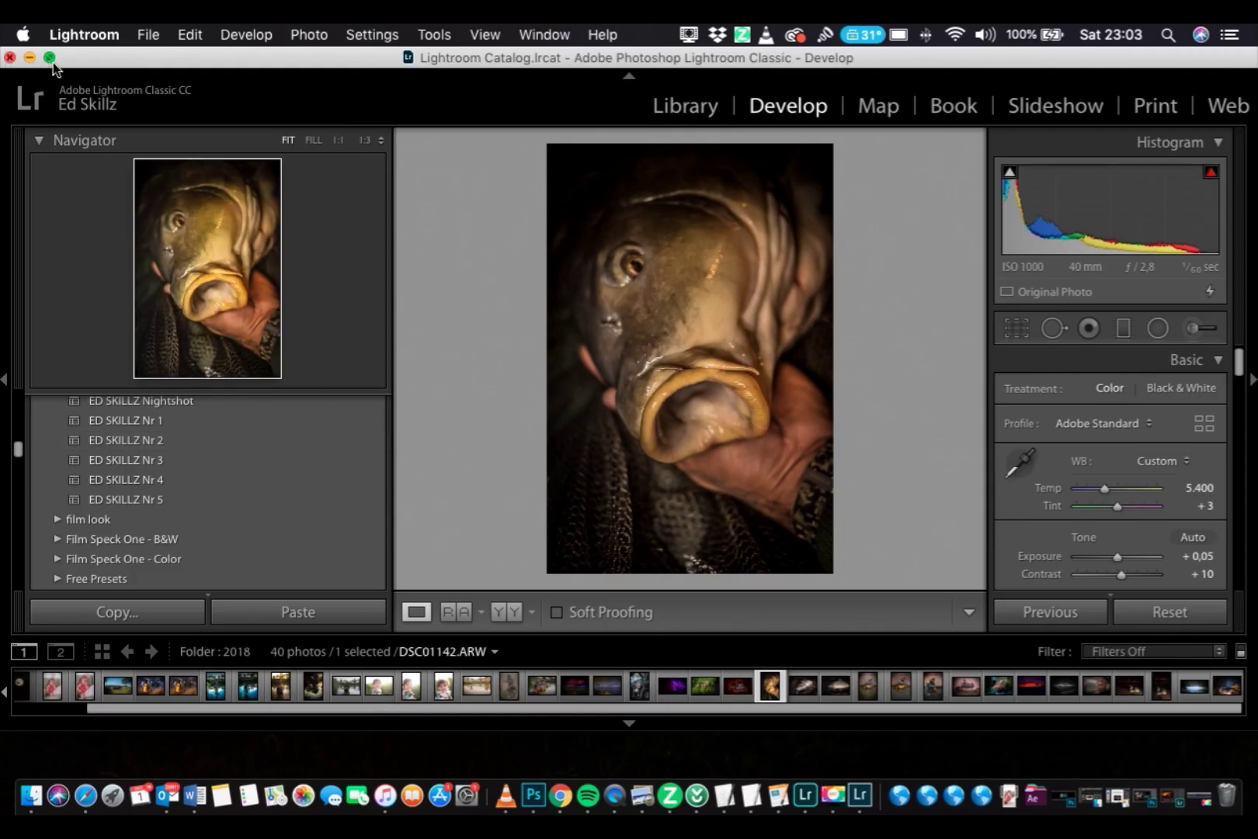
# Quit Lightroom Classic and, in Lightroom CC, open Import Profiles & Presets for Ed Skillz Carpset 1.
pyautogui.click(9, 58)
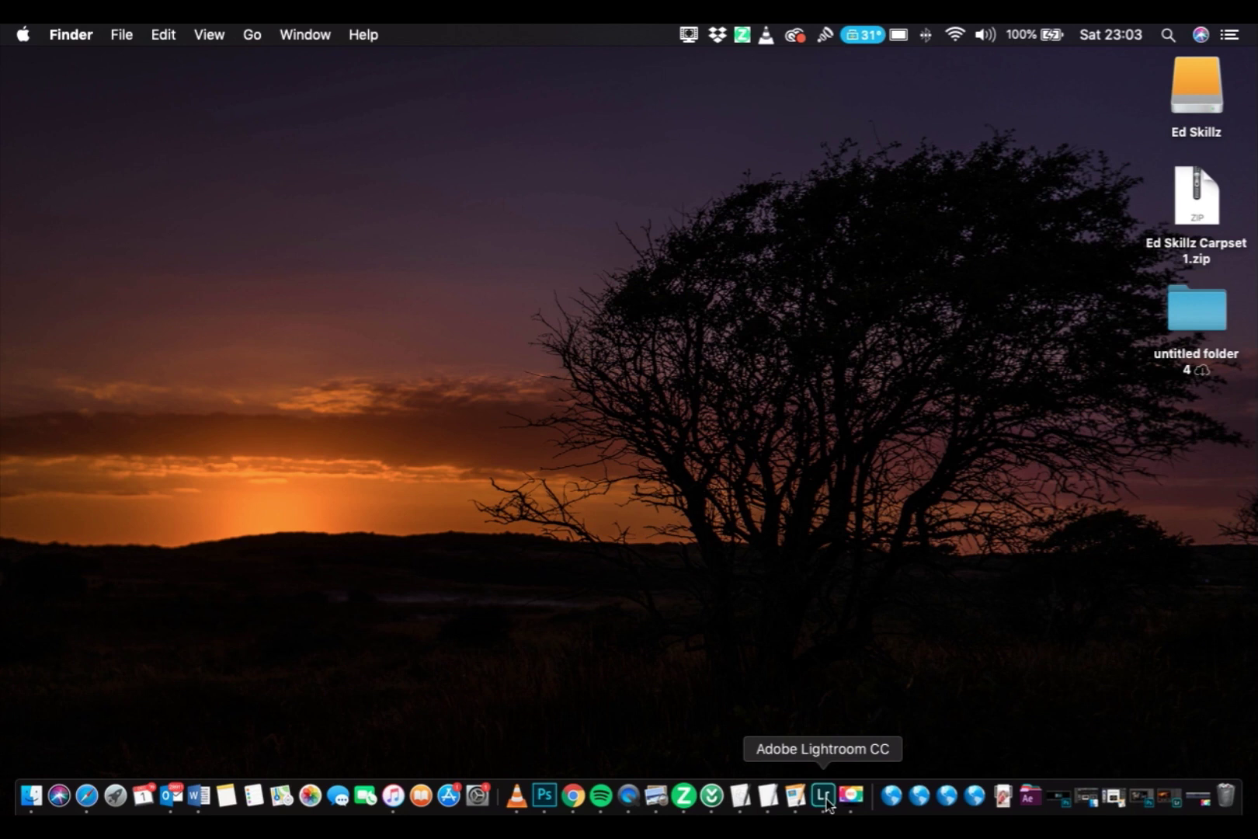
pyautogui.click(824, 796)
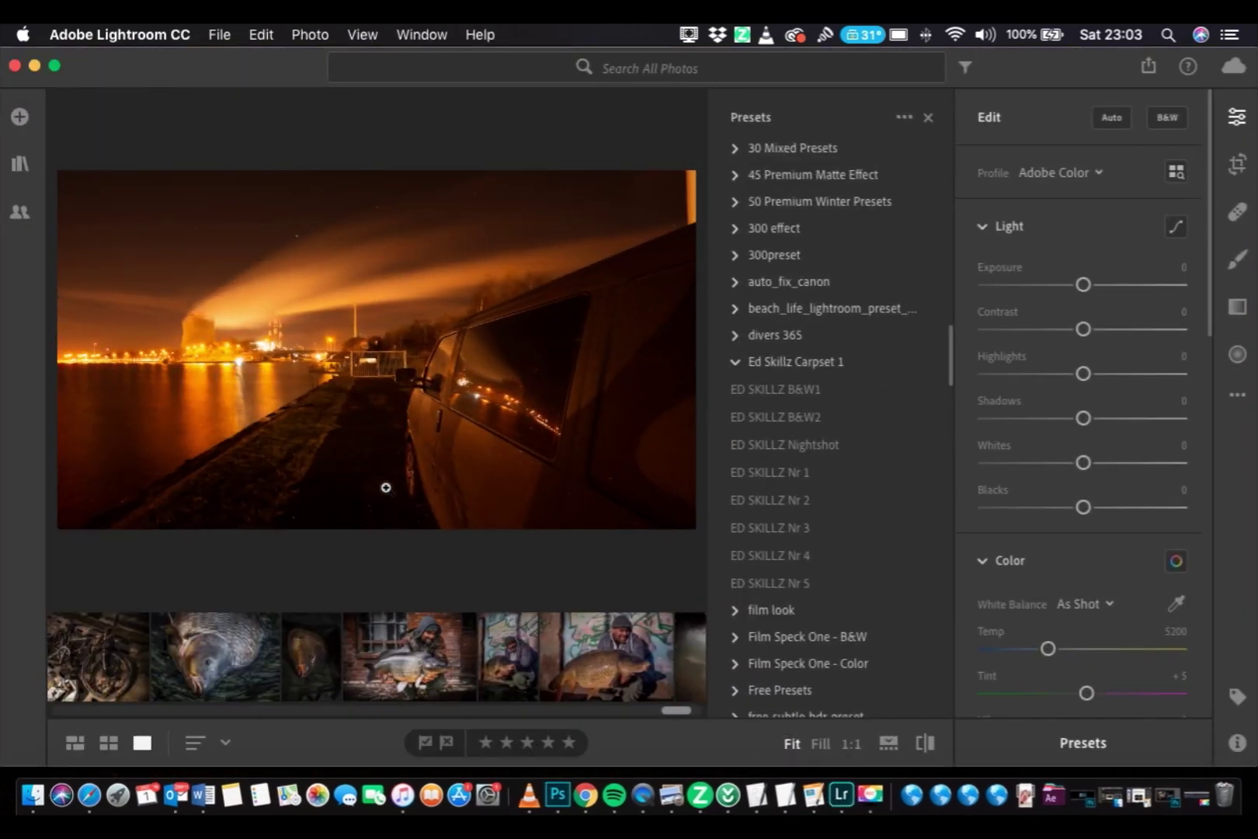
pyautogui.click(218, 38)
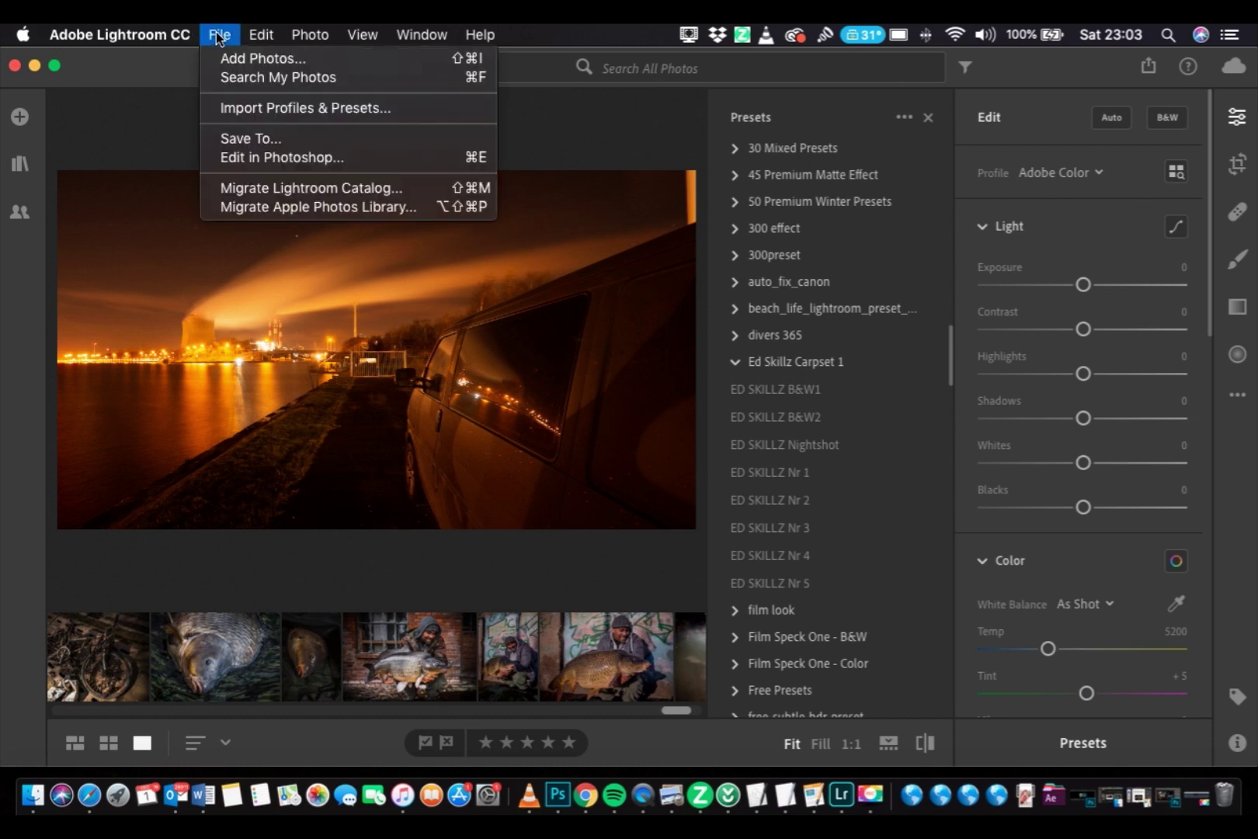
pyautogui.click(243, 110)
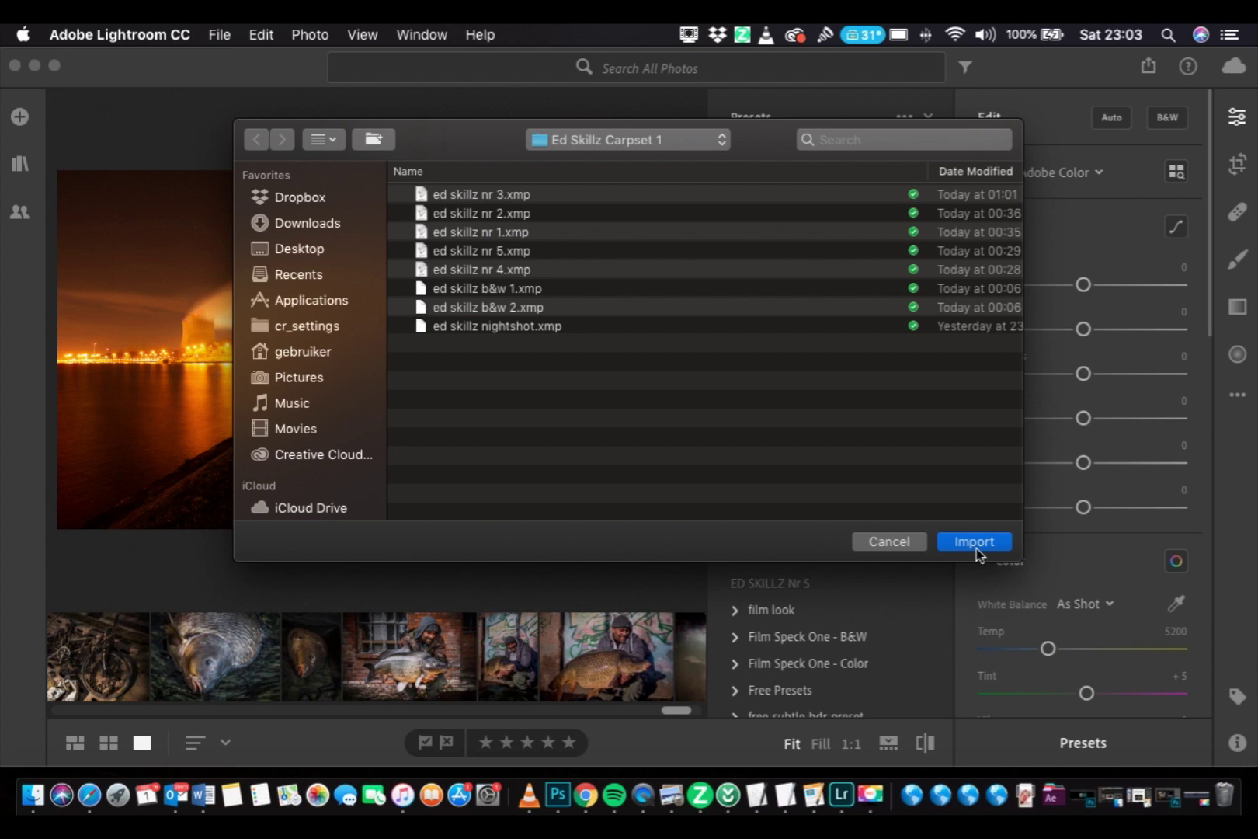
# Cancel the import and preview ED SKILLZ Nightshot, Nr 4 and B&W2 on the night photo.
pyautogui.click(875, 542)
pyautogui.click(854, 445)
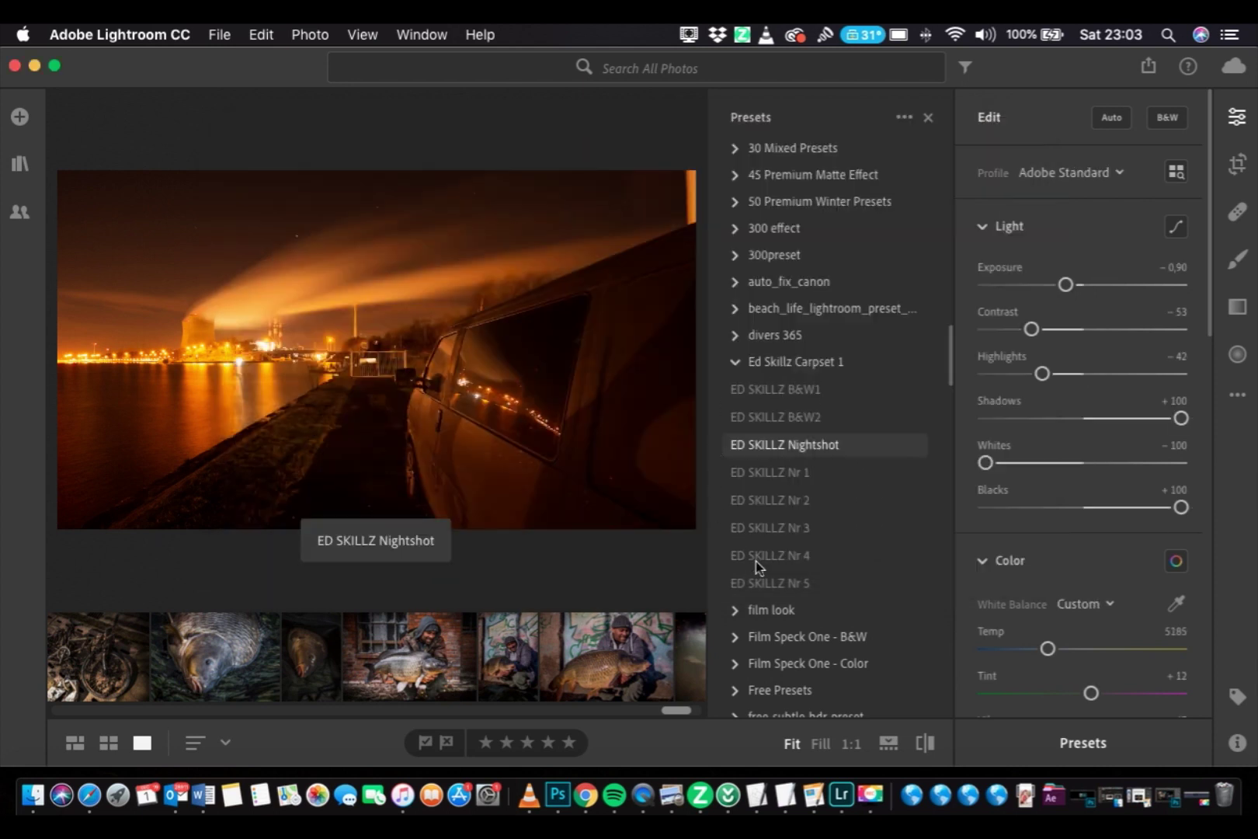
pyautogui.click(768, 555)
pyautogui.click(776, 418)
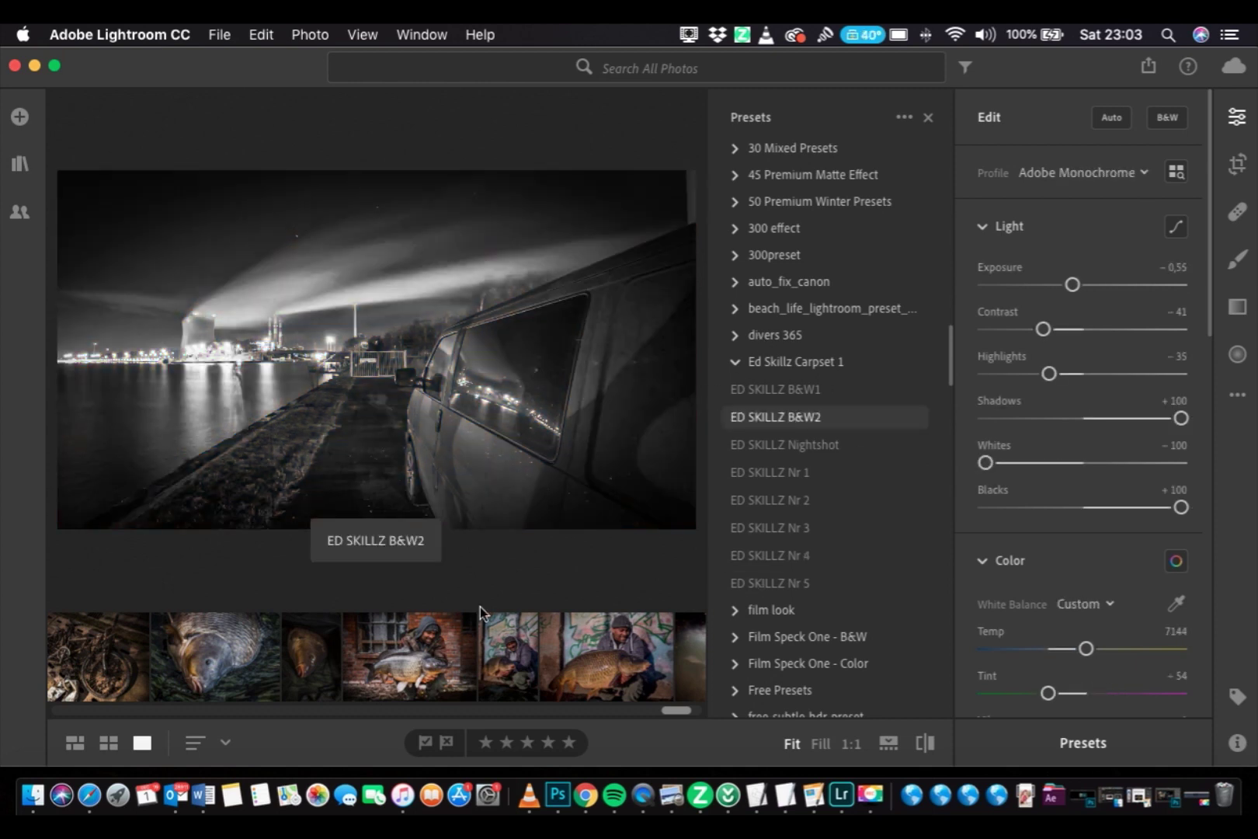